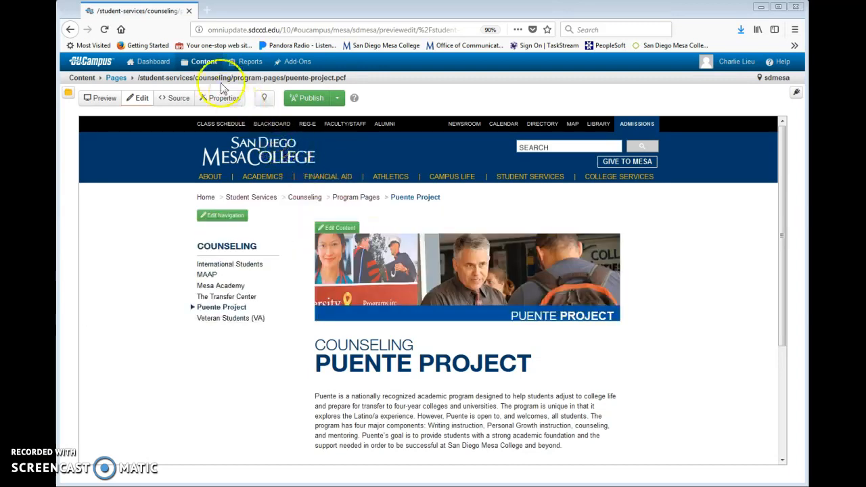
Step: On the Puente Project page, show the Content menu with Pages, Assets and Recycle Bin
mouse_move(203, 64)
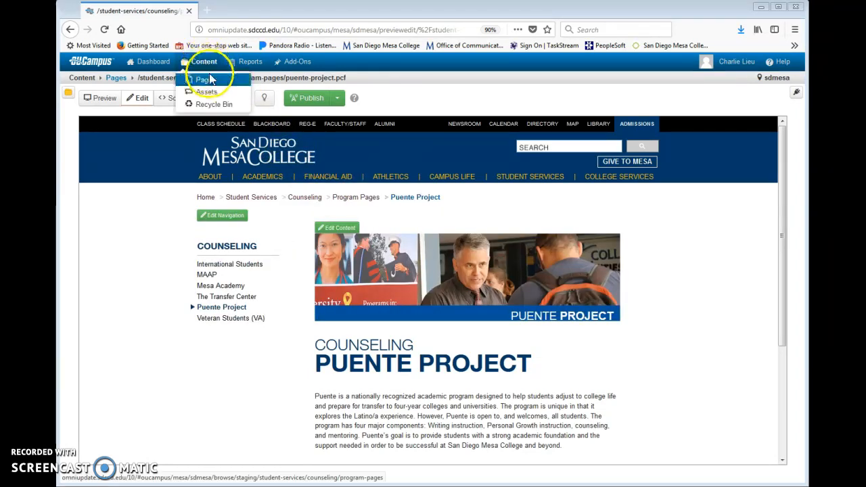
Step: From the Assets list, start a new Form asset using the New menu
click(208, 93)
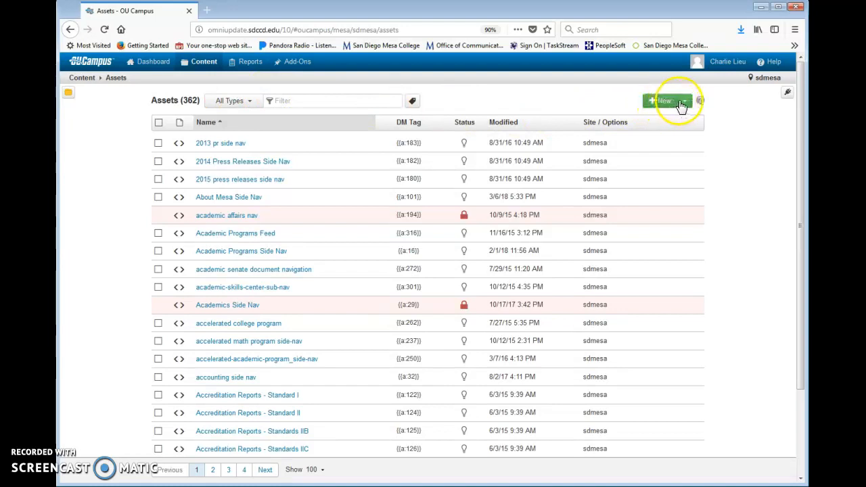
click(685, 102)
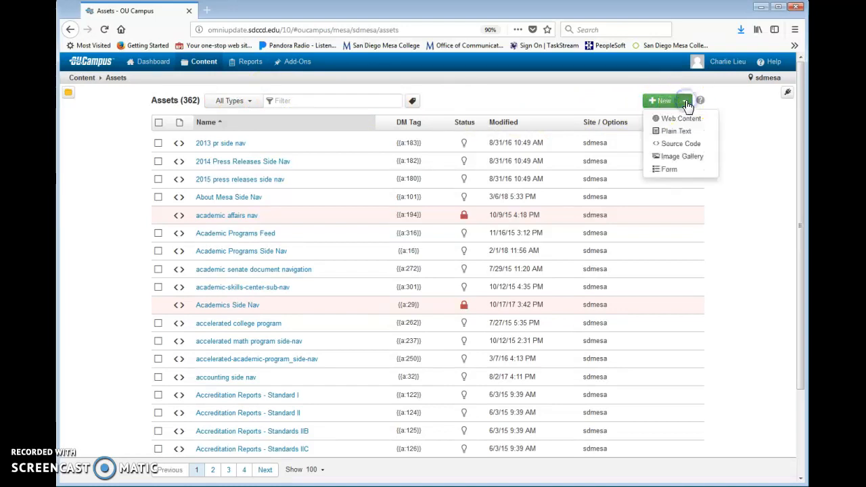
click(667, 169)
click(494, 136)
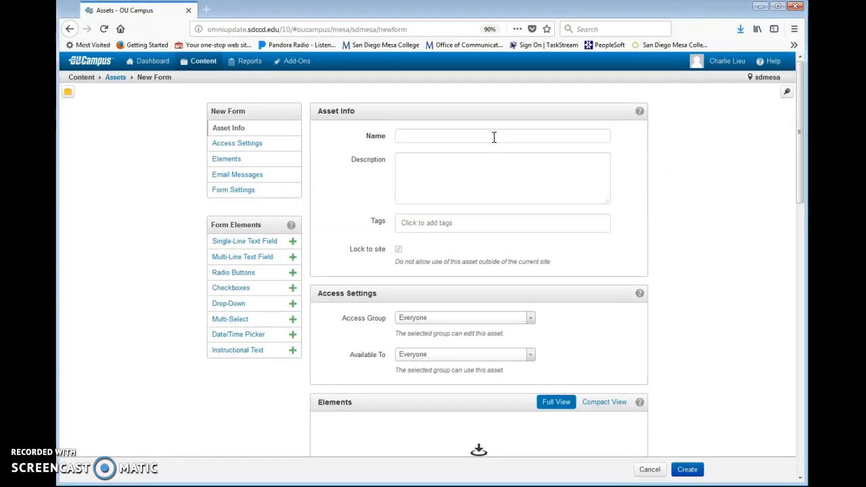
Step: Name the form asset 'Test form #1' and scroll down to the Elements section
click(494, 136)
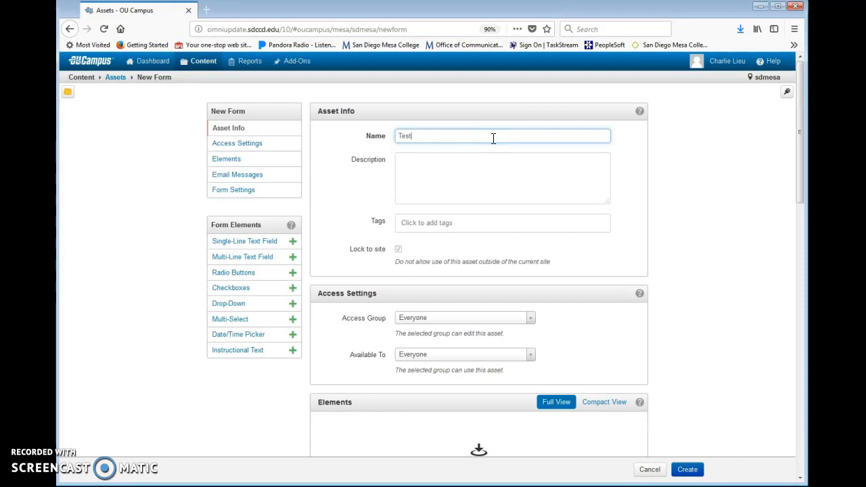
text(Test form #1)
click(488, 165)
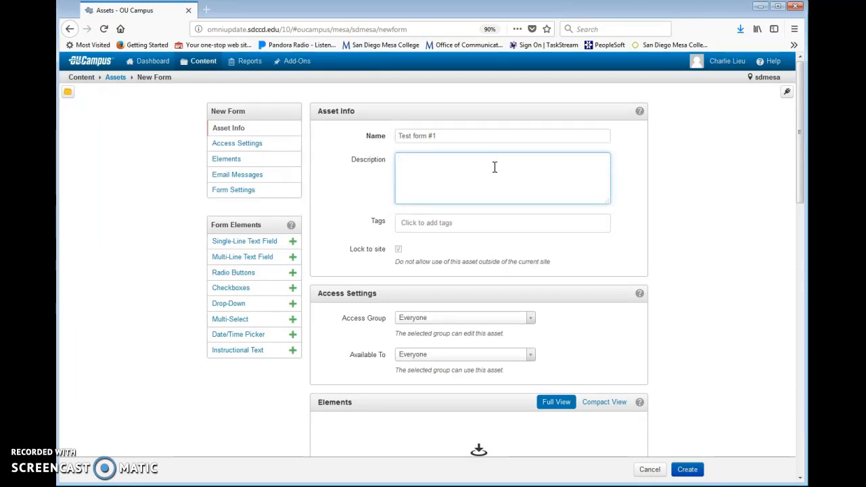
scroll(495, 169, down, 4)
scroll(494, 169, down, 3)
click(503, 207)
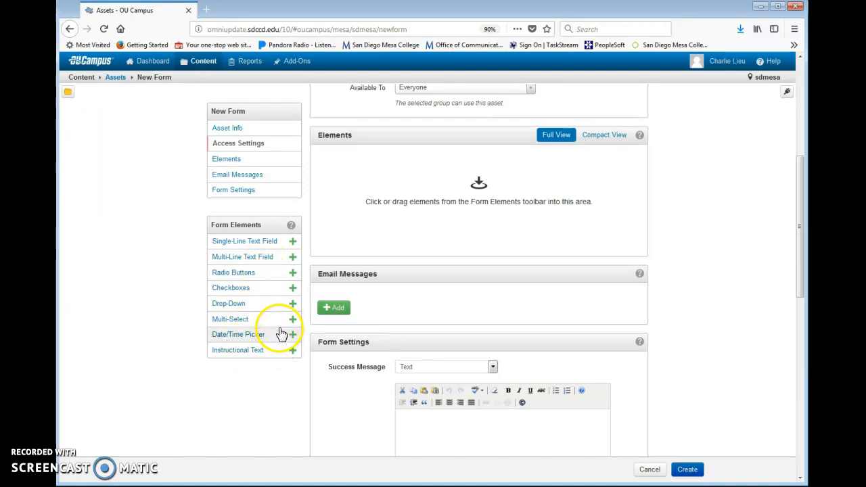
Step: Add instructional text 'Test form. Please fill out.' followed by a blank Single-Line Text Field
click(257, 356)
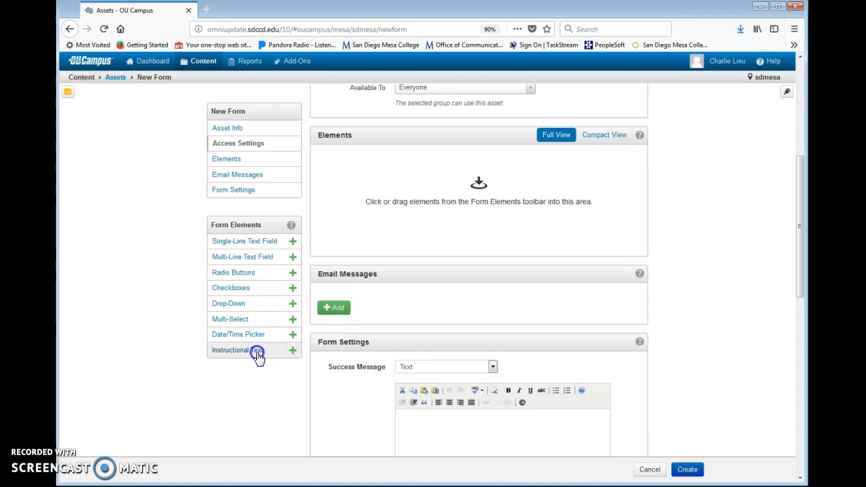
click(436, 219)
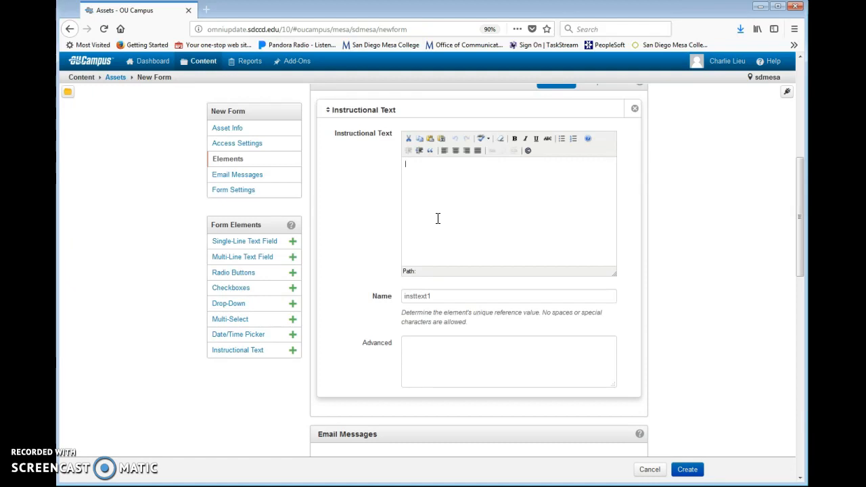
text(Test form. Please fill out.)
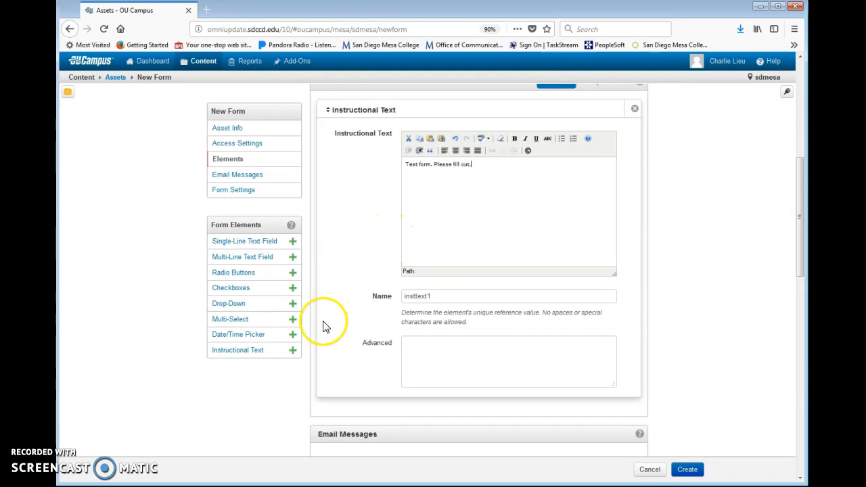
click(269, 248)
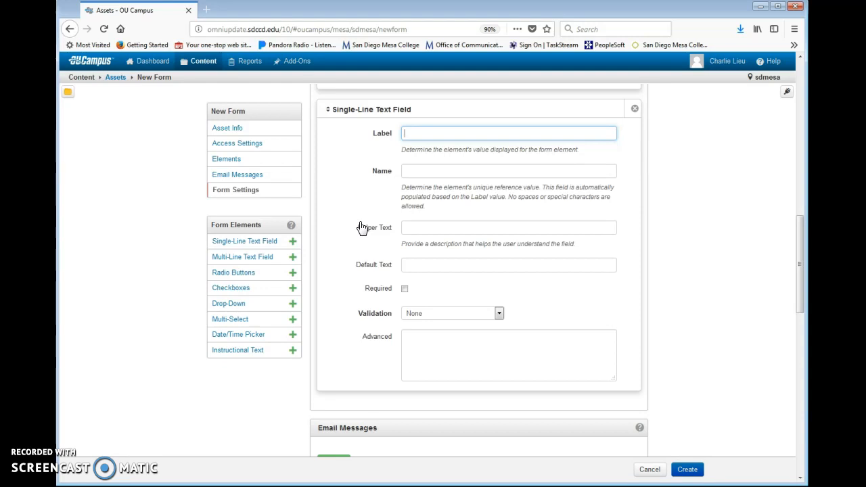
Step: Label the field 'What is your favorite color?', name it favoritecolor, add one-color helper text, make it required
text(What is your favorite color?)
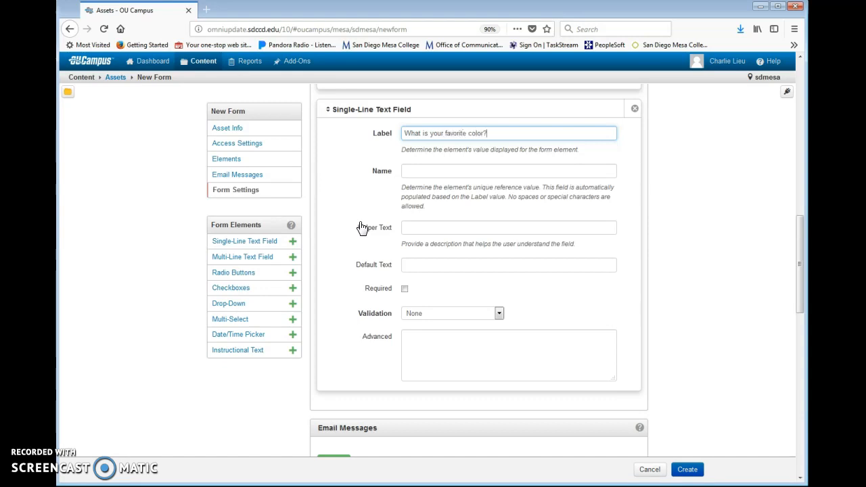
click(362, 228)
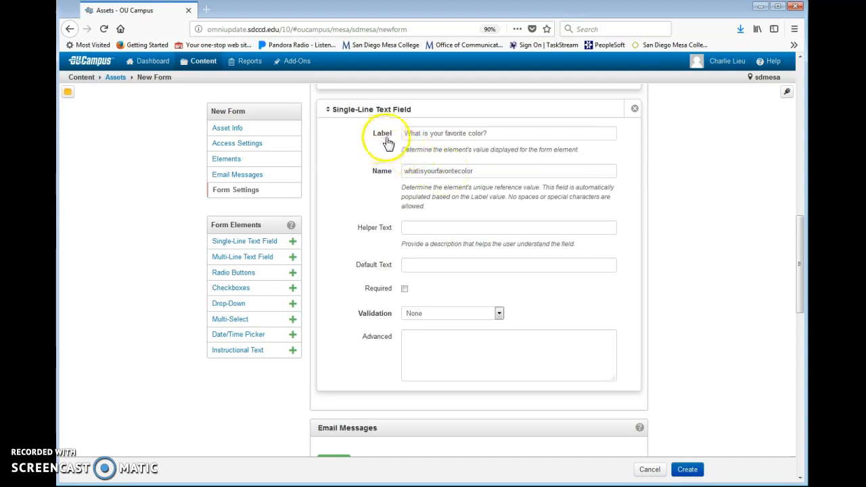
click(427, 134)
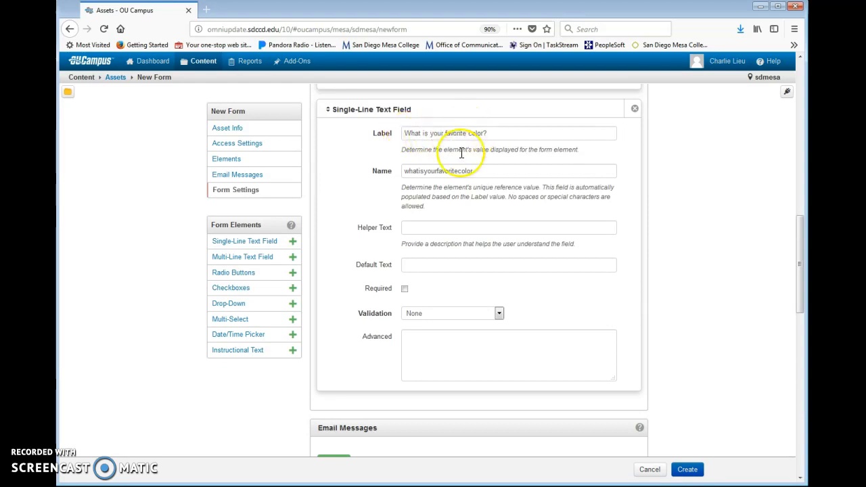
click(446, 169)
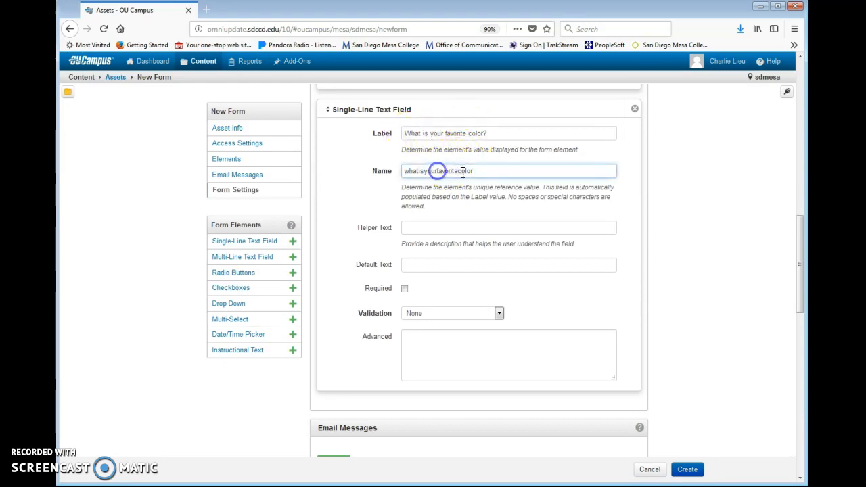
key(BackSpace)
key(BackSpace)
key(BackSpace)
key(BackSpace)
key(BackSpace)
key(BackSpace)
key(BackSpace)
key(BackSpace)
key(BackSpace)
key(BackSpace)
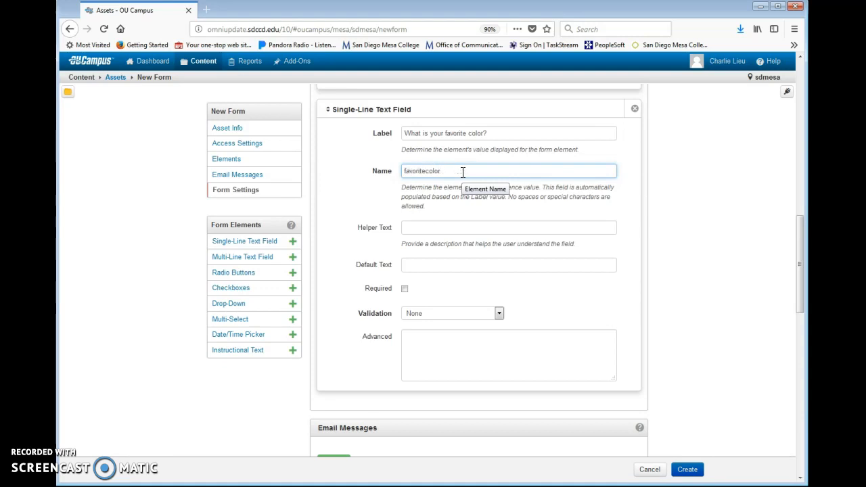
click(377, 200)
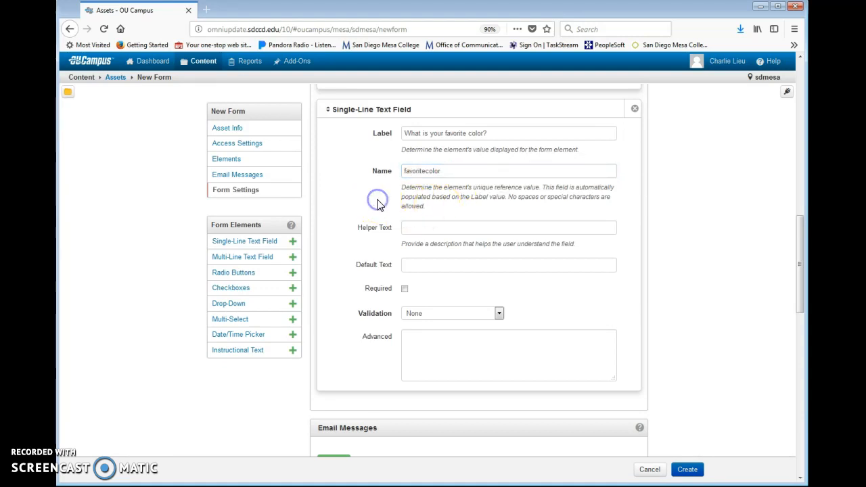
click(413, 230)
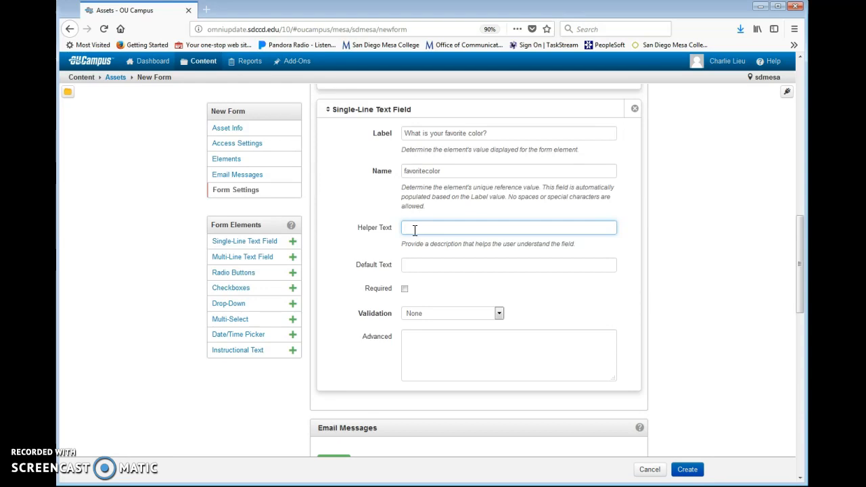
text(nter only one c)
click(405, 290)
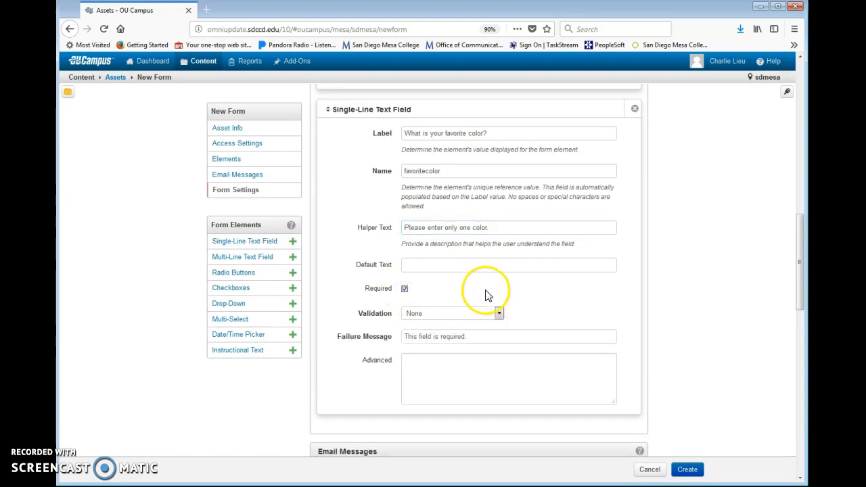
scroll(485, 296, down, 2)
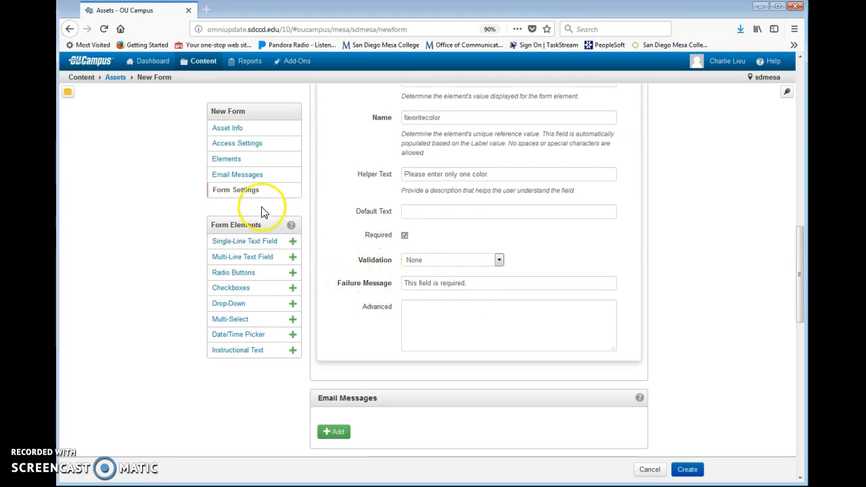
Step: Add a required multi-line field 'Explain why this is your favorite color', then a Radio Buttons element
click(262, 258)
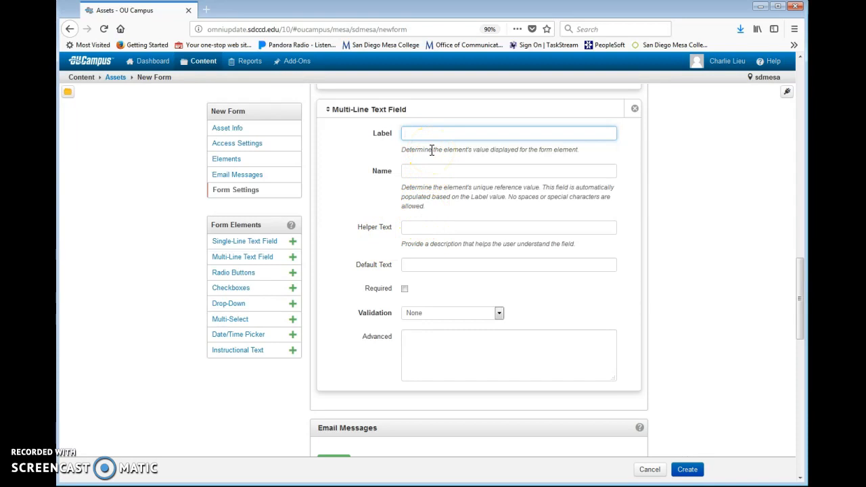
text(Explain w)
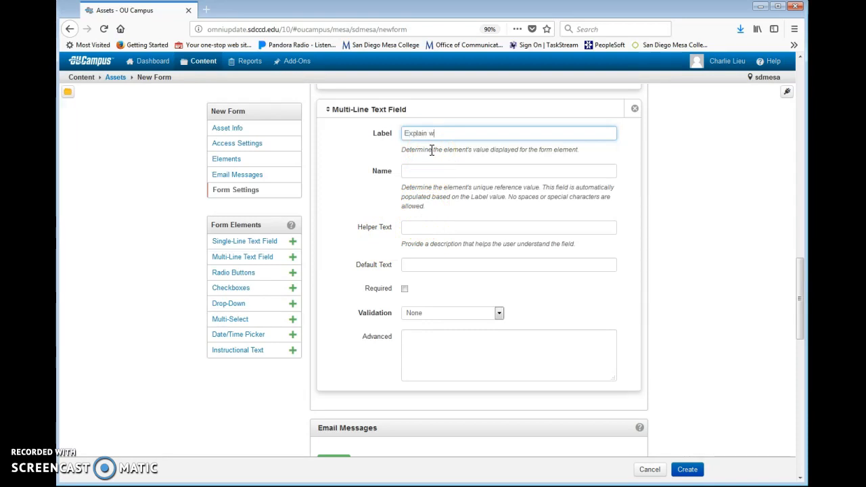
text(hy this is your favorite)
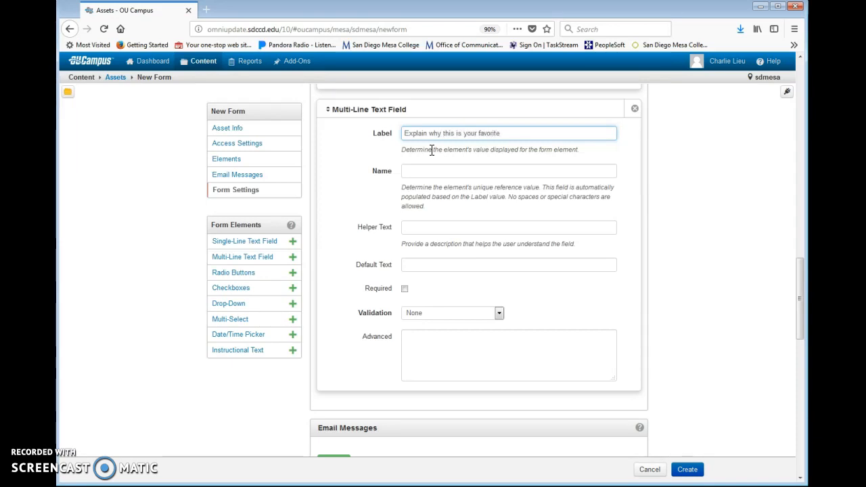
text( color)
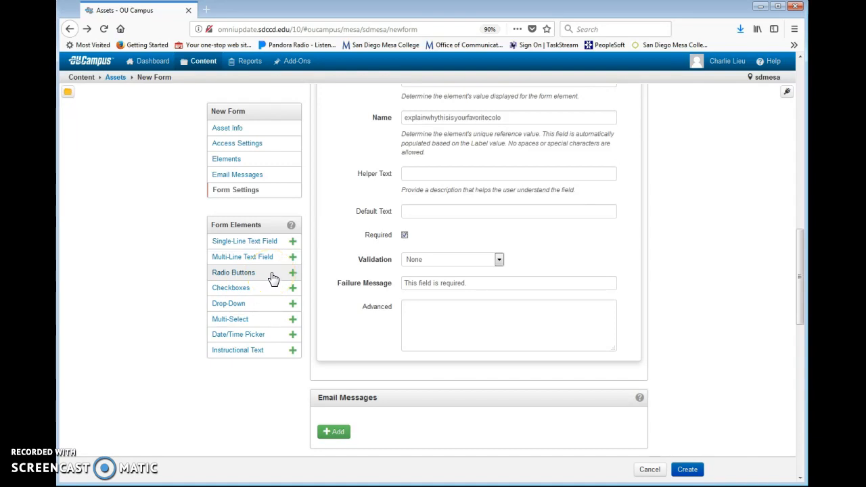
click(250, 277)
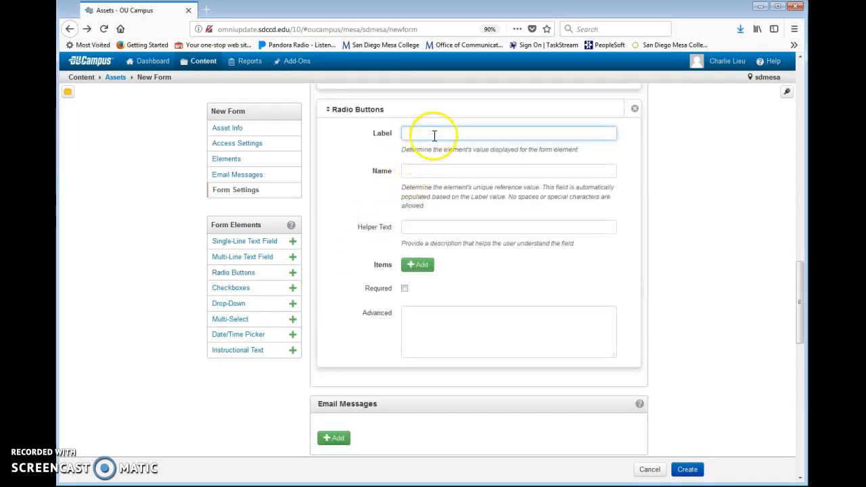
Step: Label the radio question 'What is your favorite color from the below options?'
text(What is your fa)
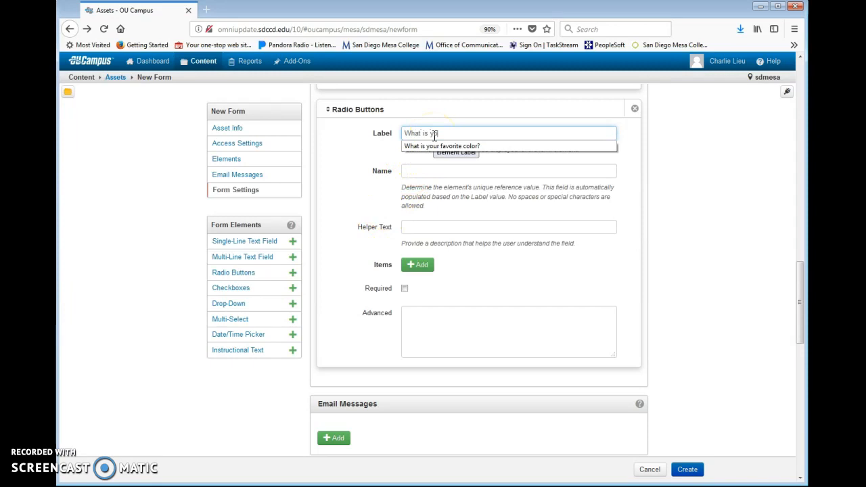
text(vorite color from t)
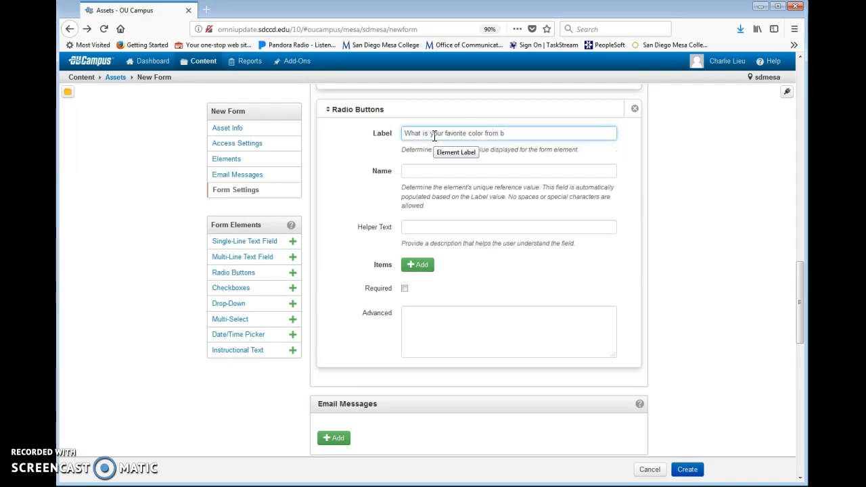
text(he below opitio)
key(BackSpace)
key(BackSpace)
key(BackSpace)
key(BackSpace)
key(BackSpace)
text(tions?)
click(409, 170)
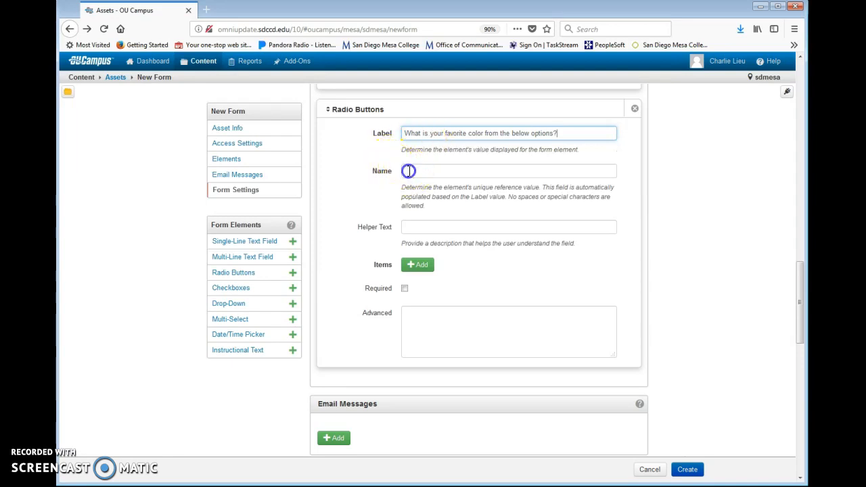
Step: Add the answer options Red, Blue and Green to the radio question
click(418, 267)
click(436, 268)
text(Red)
click(419, 287)
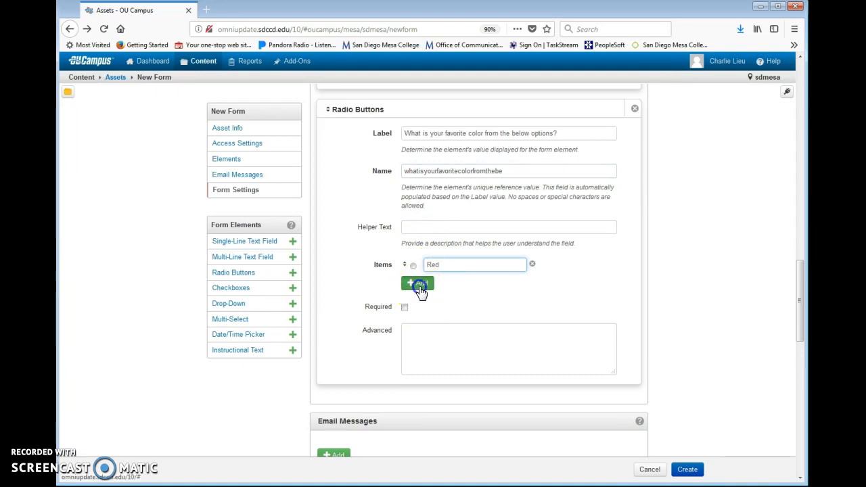
click(445, 286)
text(Wh)
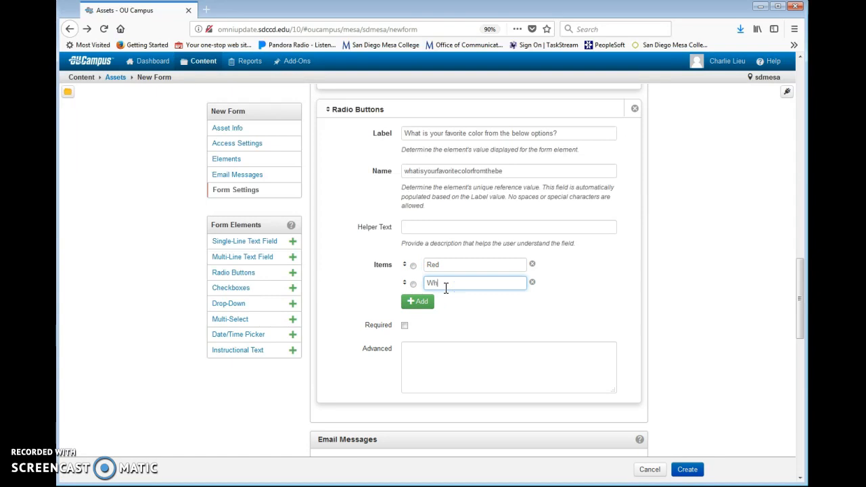
click(463, 298)
key(BackSpace)
key(BackSpace)
text(Blue)
click(406, 301)
text(Green)
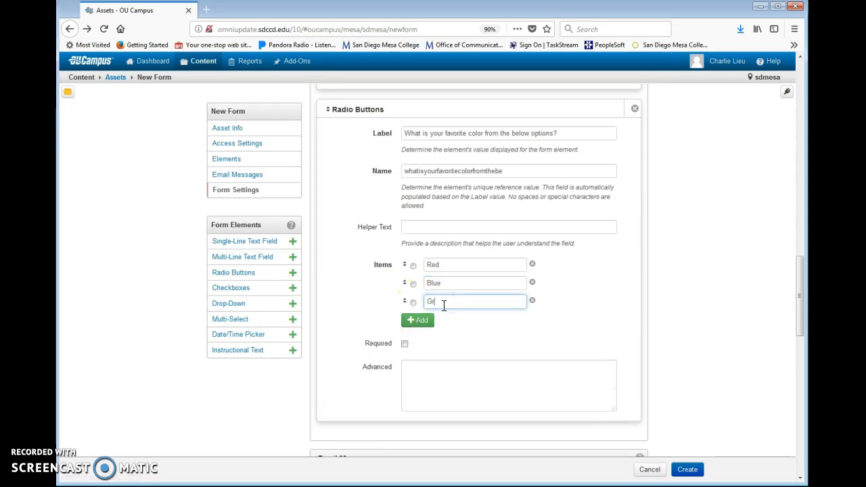
click(256, 292)
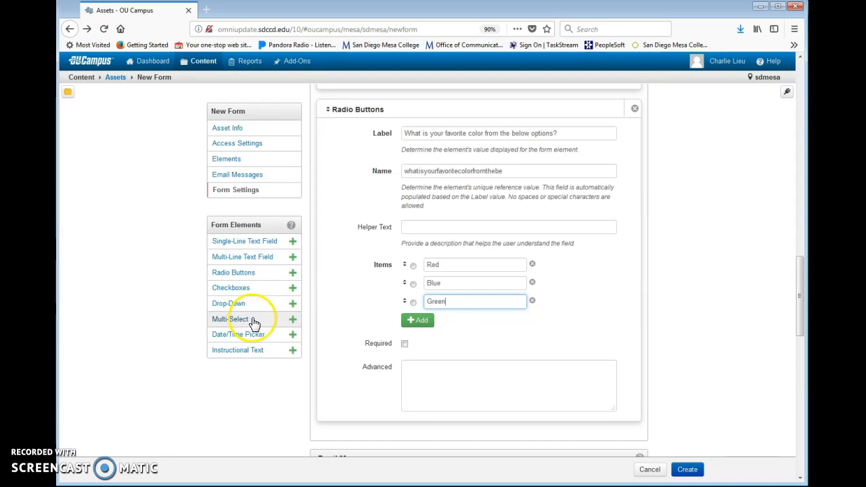
click(262, 328)
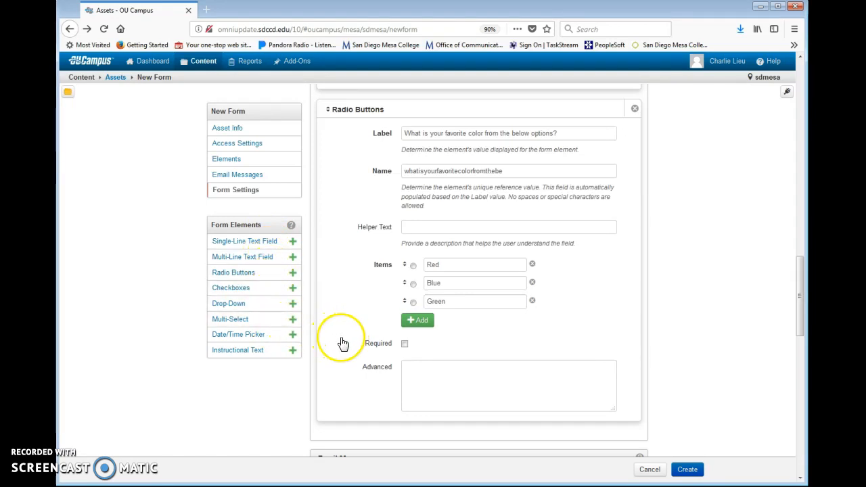
Step: Add a single-line field labelled and named email, validated as Email Address
click(264, 245)
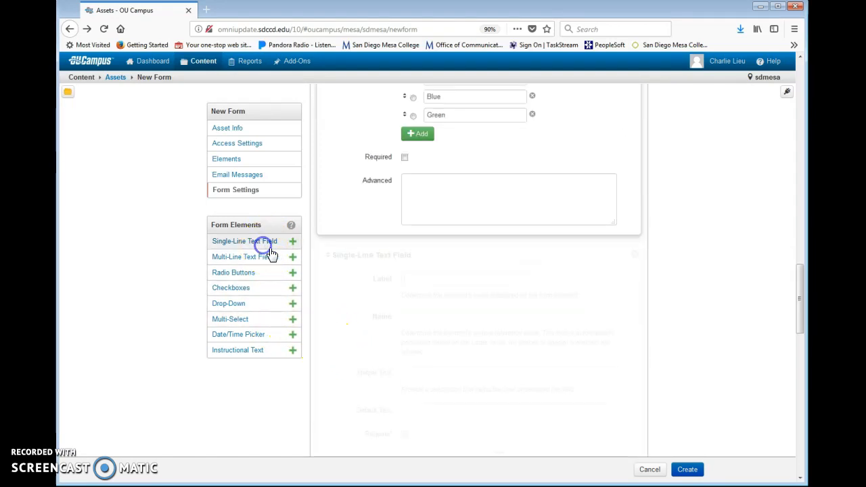
text(ema)
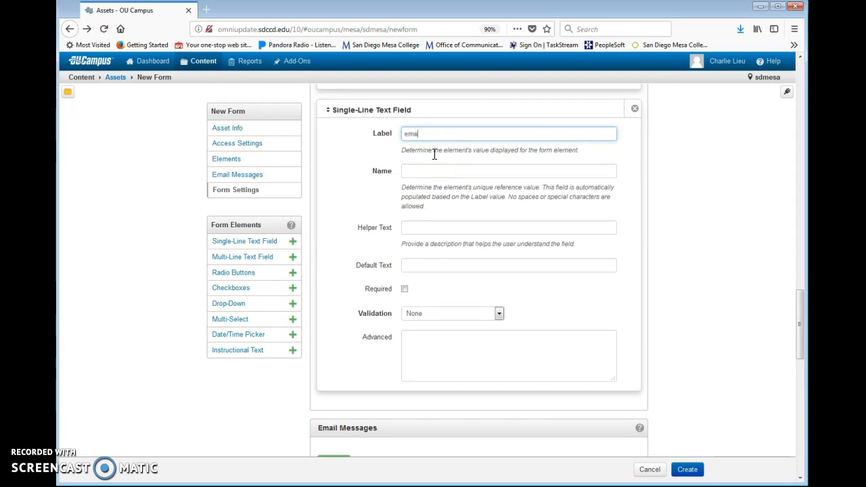
text(il)
click(429, 171)
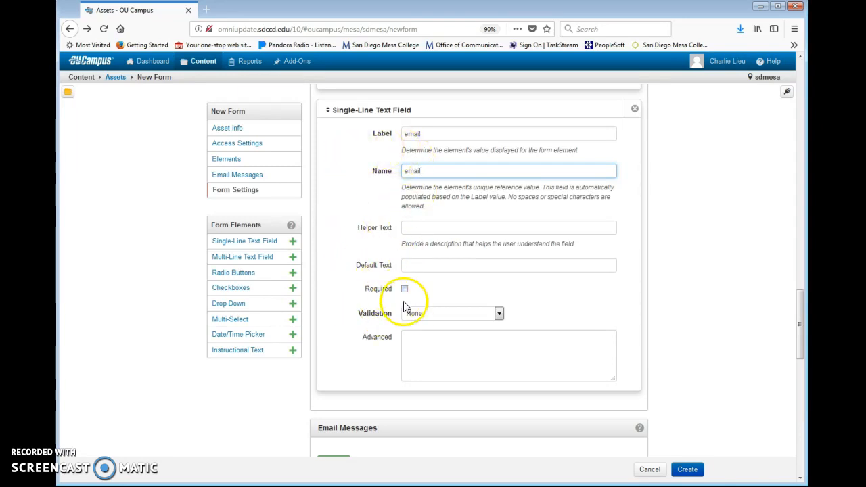
click(420, 315)
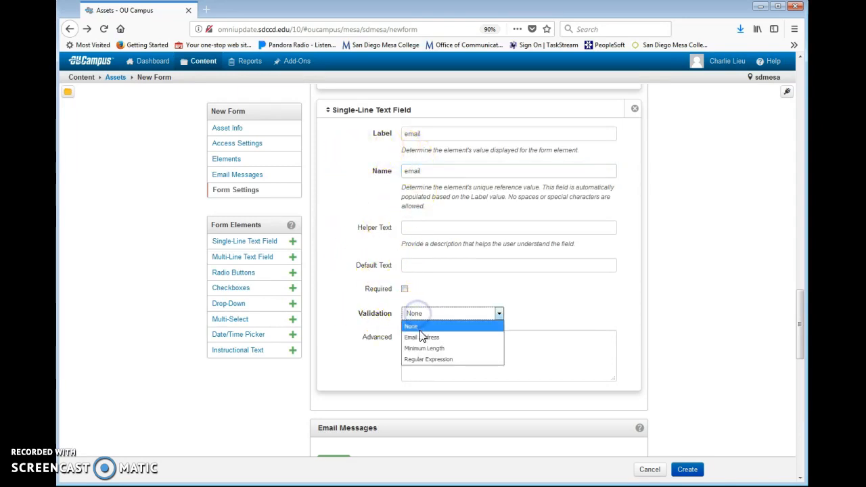
click(419, 337)
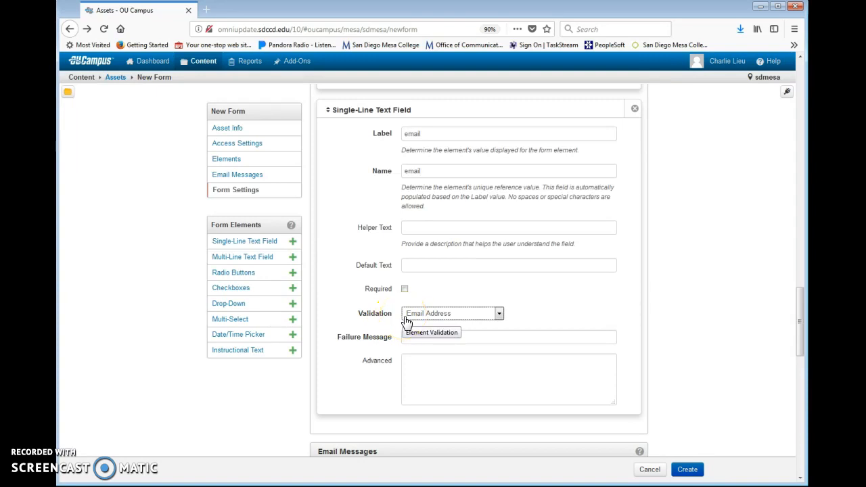
scroll(381, 336, down, 2)
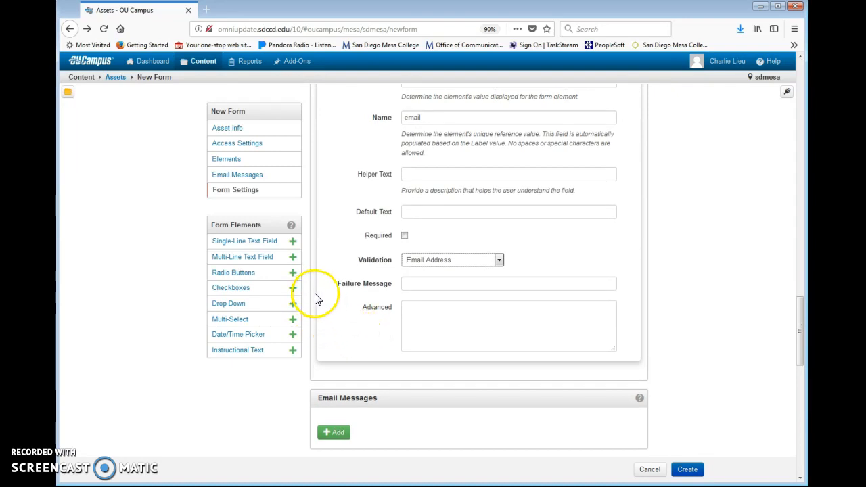
Step: Add an email message addressed to the staff address and the submitter's {{email}} field
click(236, 176)
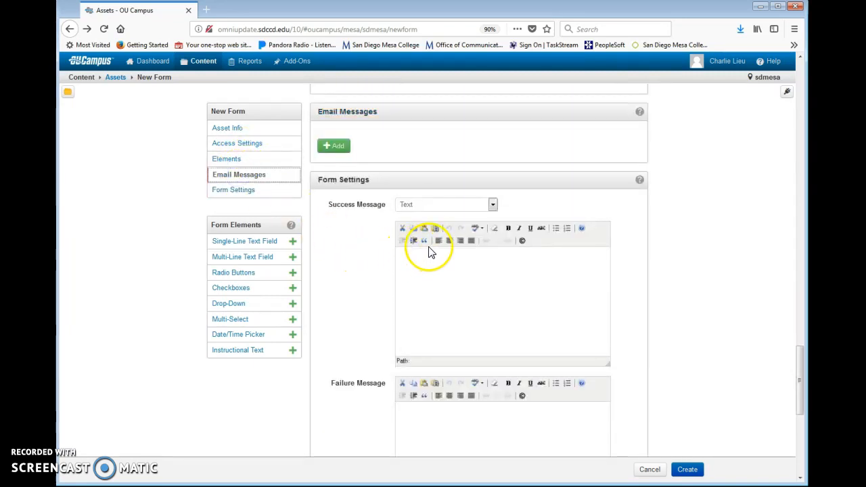
click(336, 145)
click(419, 166)
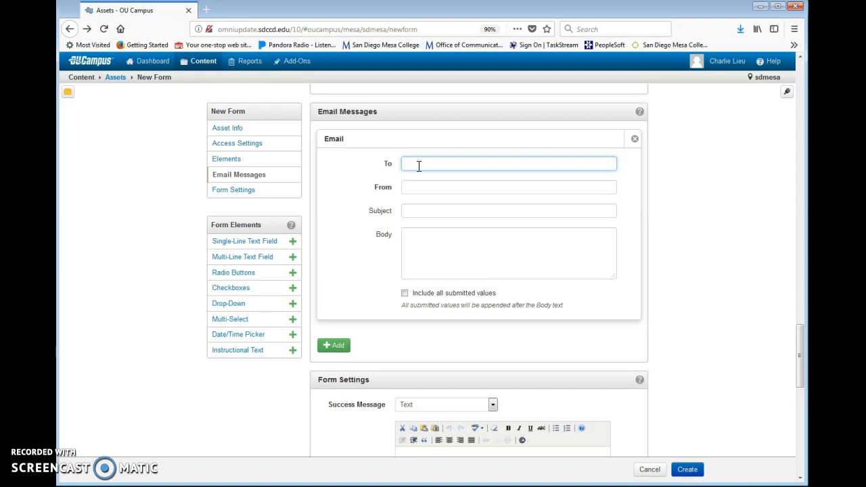
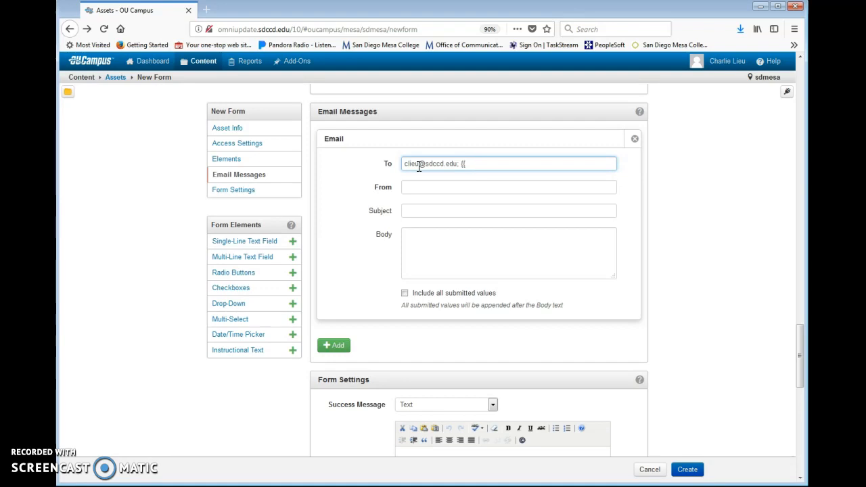
text(email)
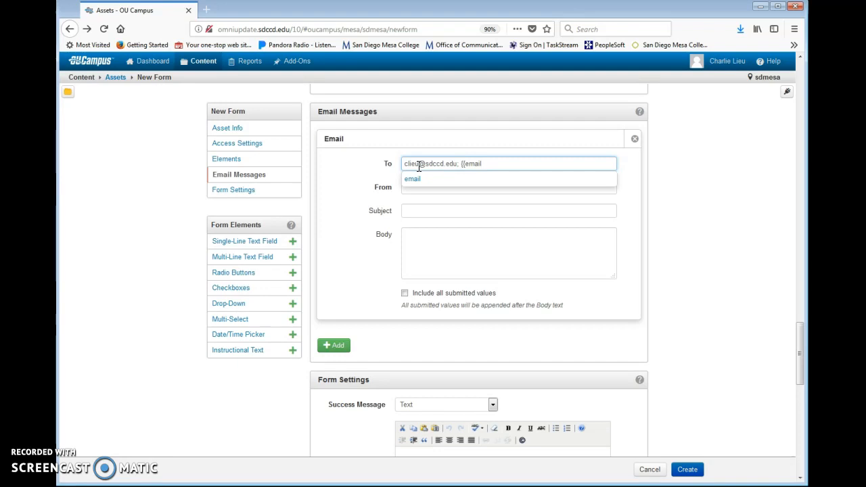
click(362, 180)
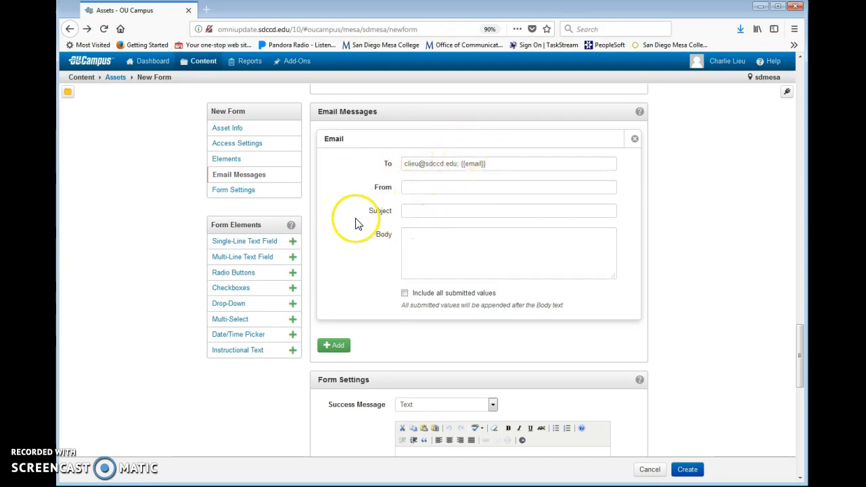
Step: Send from a no-reply address with subject Test, body 'This is your form!', and all submitted values
click(421, 186)
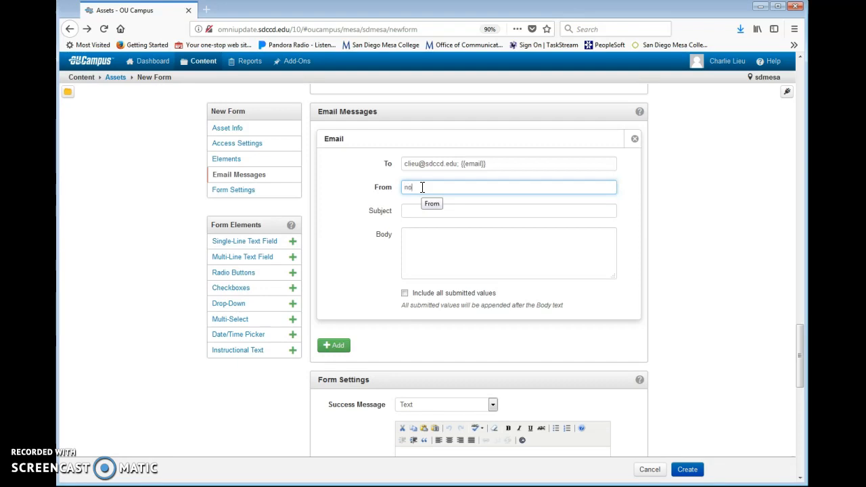
click(419, 211)
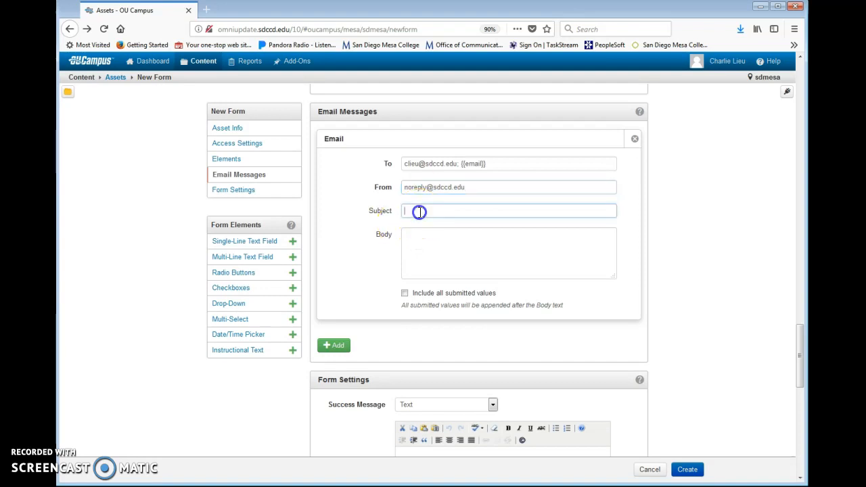
text(Test)
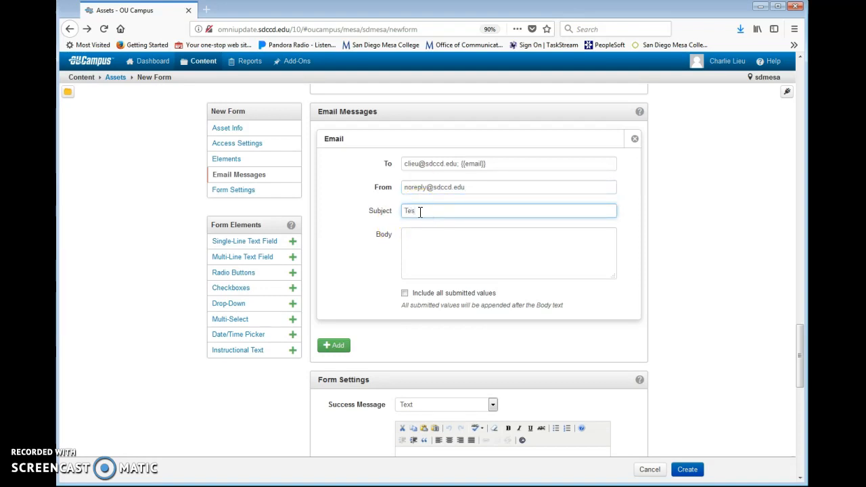
click(420, 240)
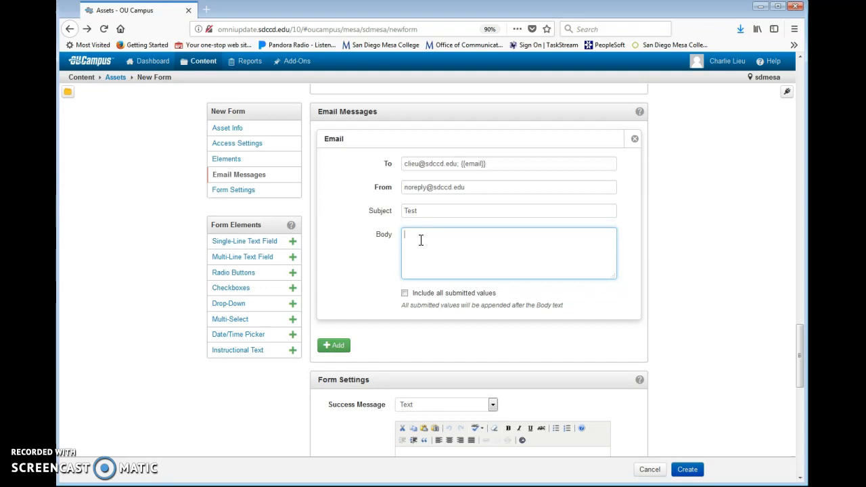
text(This is your form!)
click(405, 295)
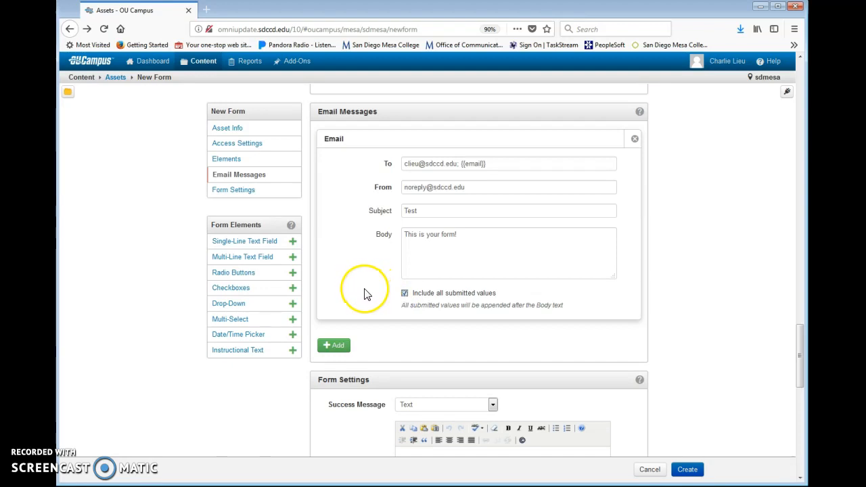
Step: Set a plain-text success message: 'Thank you for your submission!'
scroll(361, 295, down, 5)
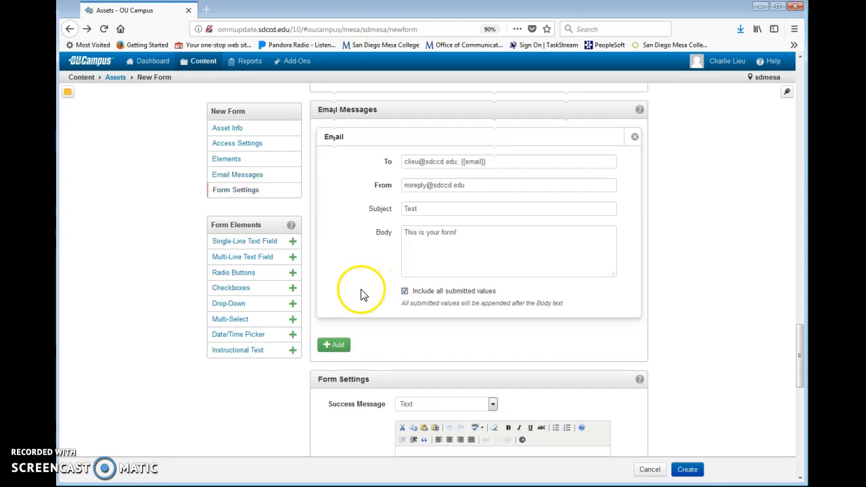
scroll(360, 295, down, 3)
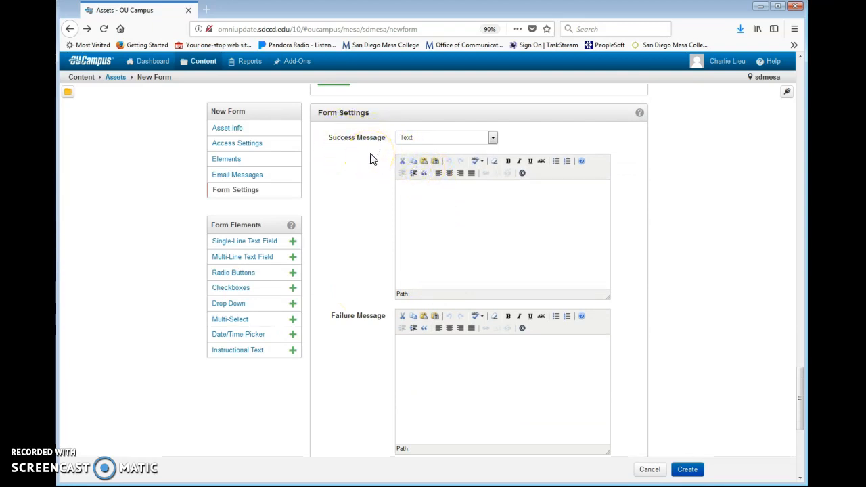
click(457, 203)
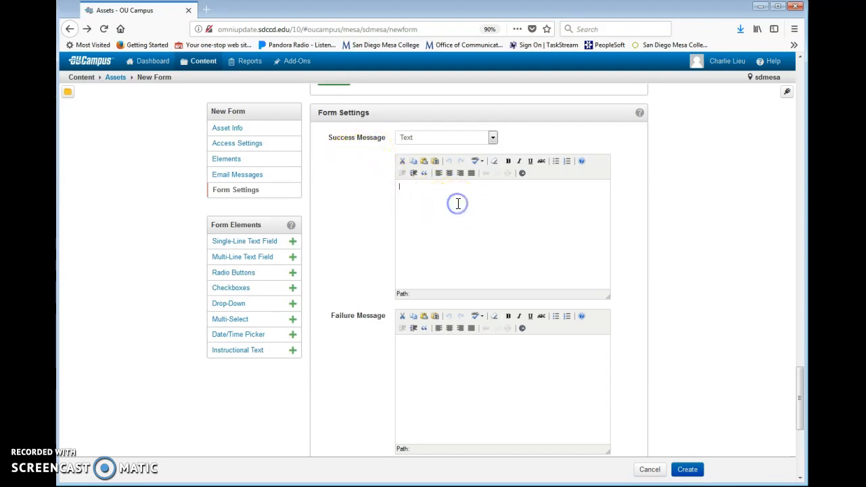
click(493, 139)
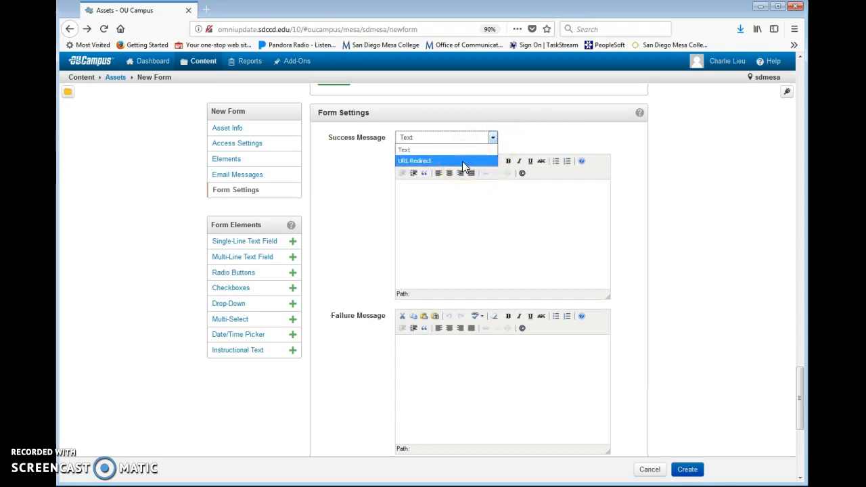
click(429, 150)
click(422, 187)
text(Thank)
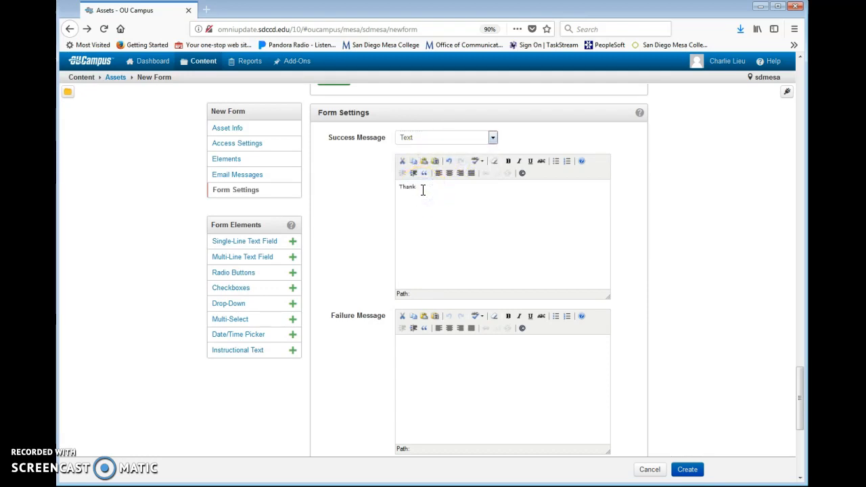
text( you for your submission!)
key(BackSpace)
text(on!)
Step: Add ', please review the form again.' to the failure message
click(415, 379)
scroll(417, 380, down, 3)
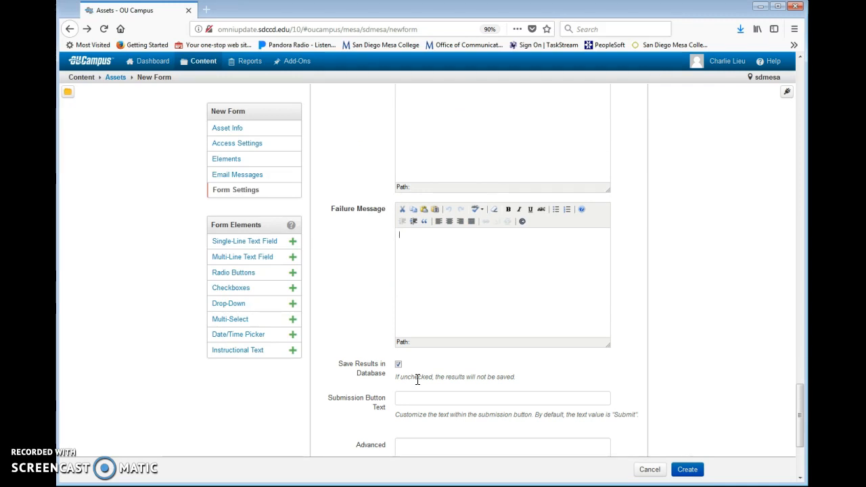
text(, somethi)
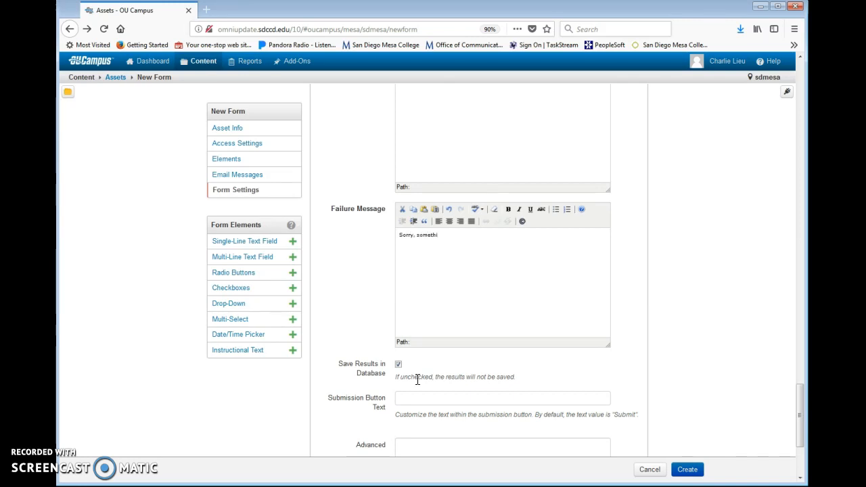
text(please review the form a)
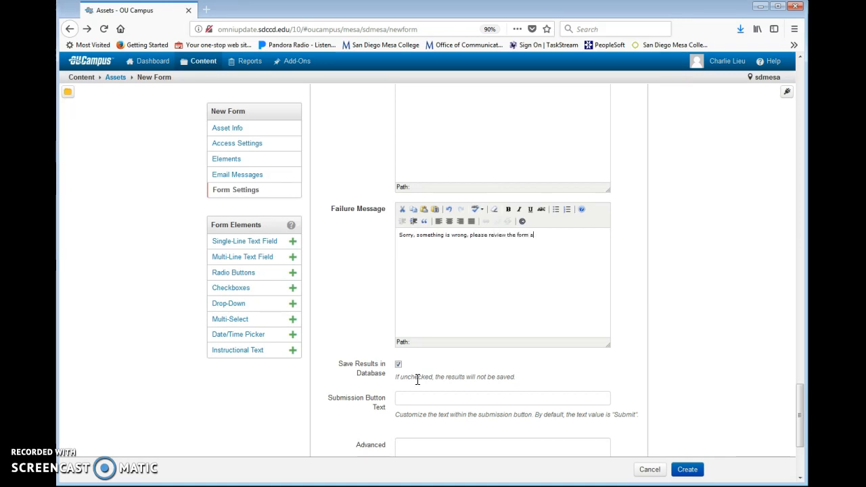
text(gain.)
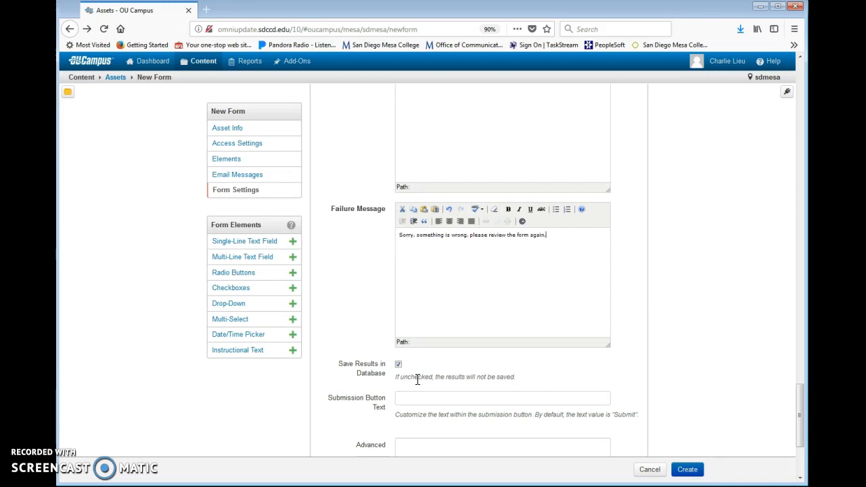
scroll(418, 382, down, 3)
Step: Enter 'Submit' as the form's Submission Button Text
click(410, 294)
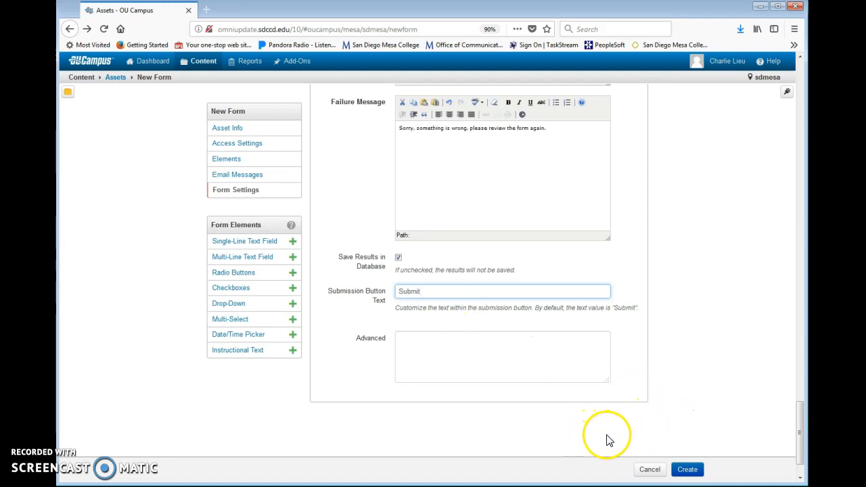
Step: Attempt to create the form and locate the email field flagged by the validation error
click(688, 470)
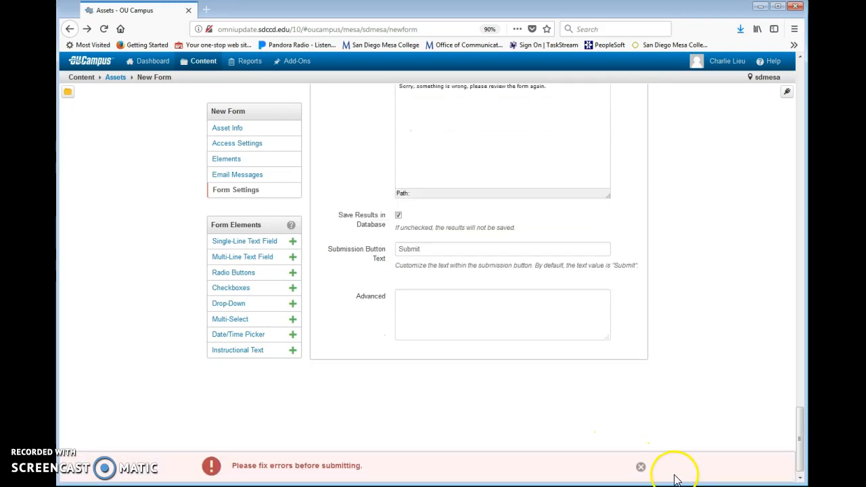
click(642, 472)
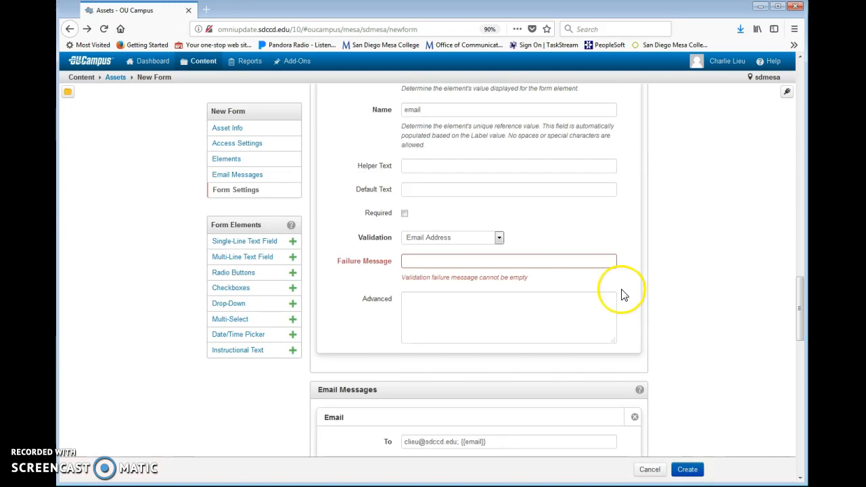
scroll(628, 300, up, 1)
scroll(628, 301, down, 5)
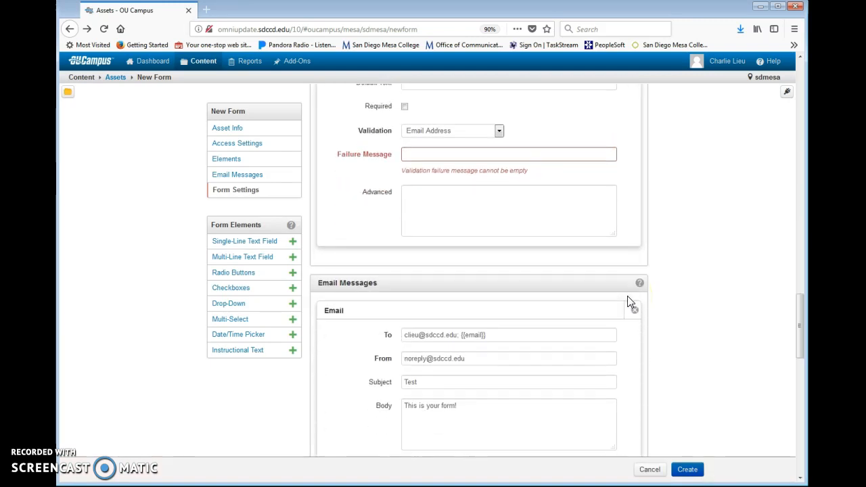
click(626, 399)
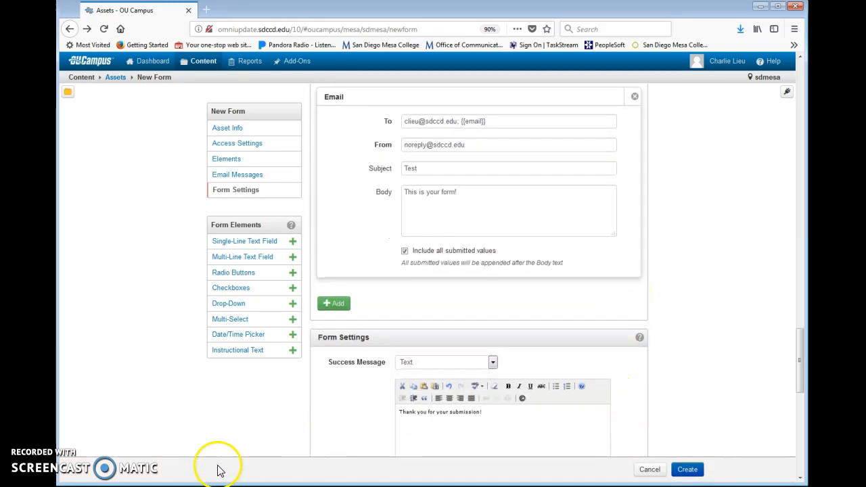
scroll(334, 435, up, 4)
scroll(341, 417, up, 3)
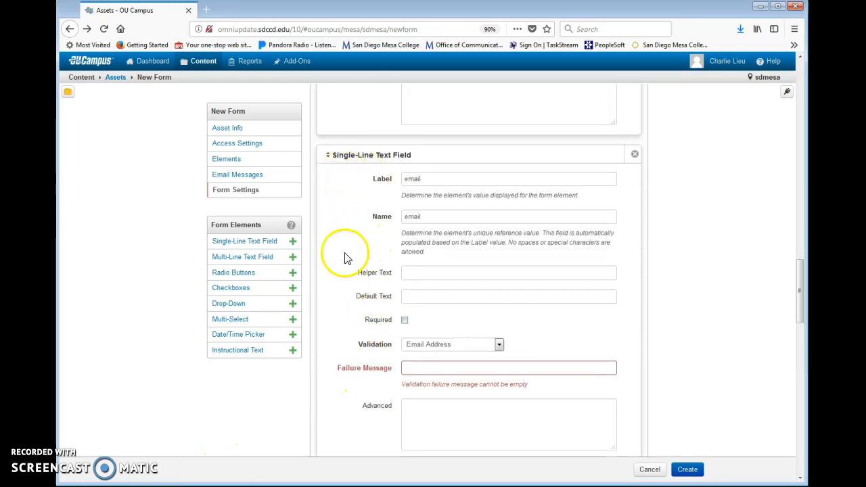
Step: Give the email field the failure message 'Please enter a valid email' and create Test form #1
click(414, 369)
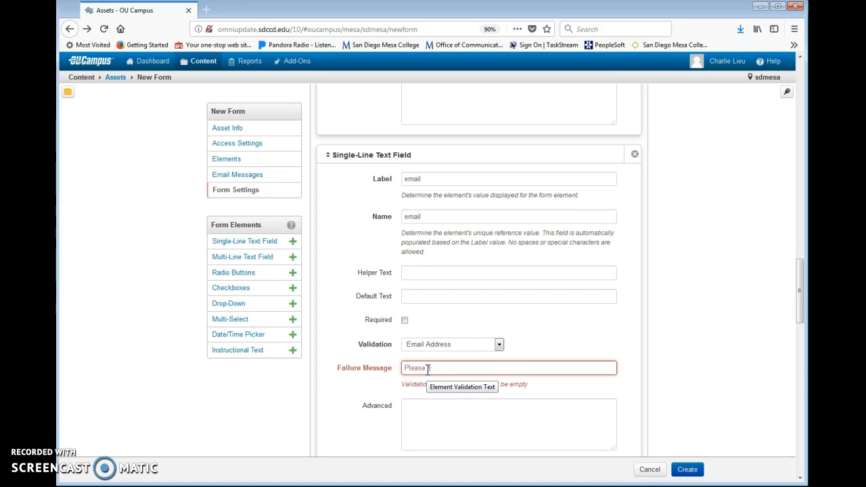
text(valid )
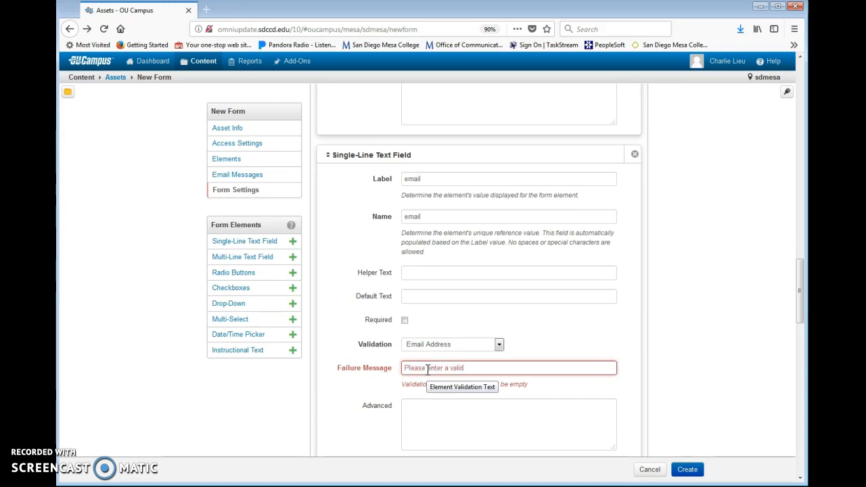
text(email)
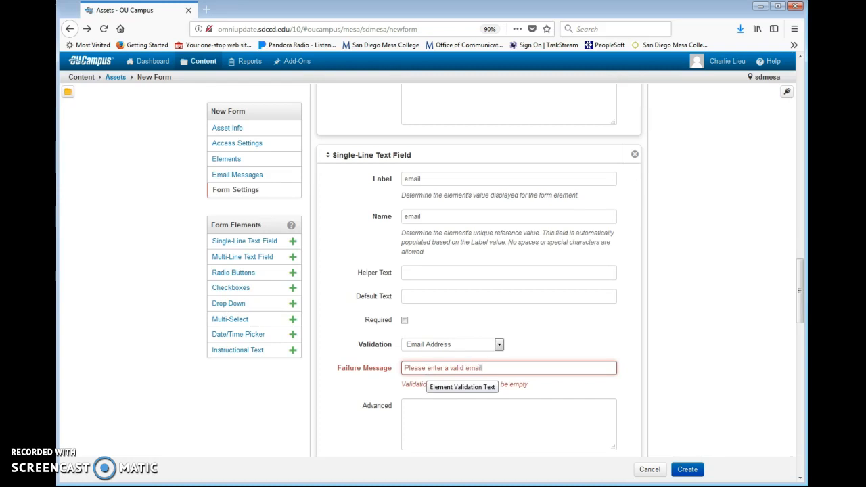
scroll(430, 269, down, 3)
click(430, 269)
scroll(631, 238, down, 5)
scroll(627, 242, down, 10)
click(687, 469)
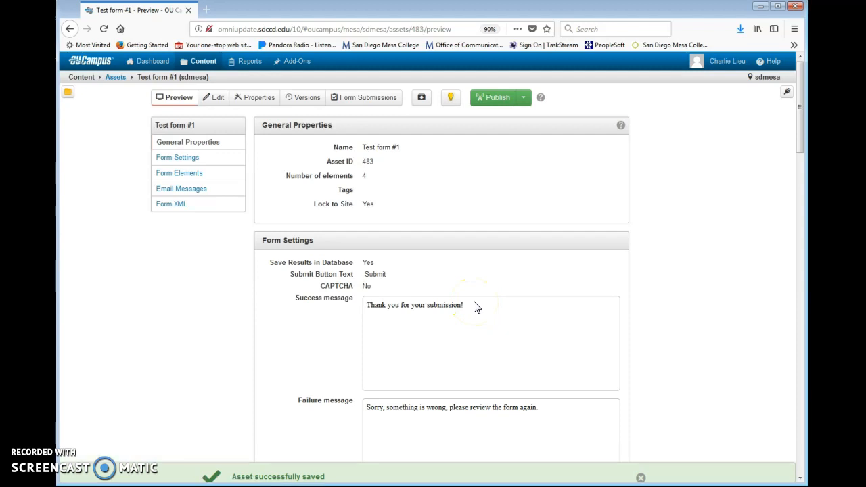
click(203, 63)
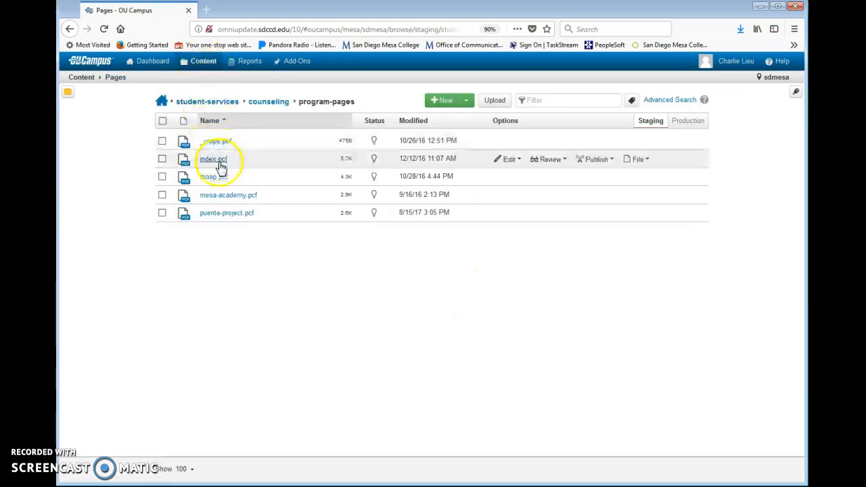
Step: Edit puente-project.pcf's main content, add an empty paragraph after the intro, and bring up Select Asset
click(225, 214)
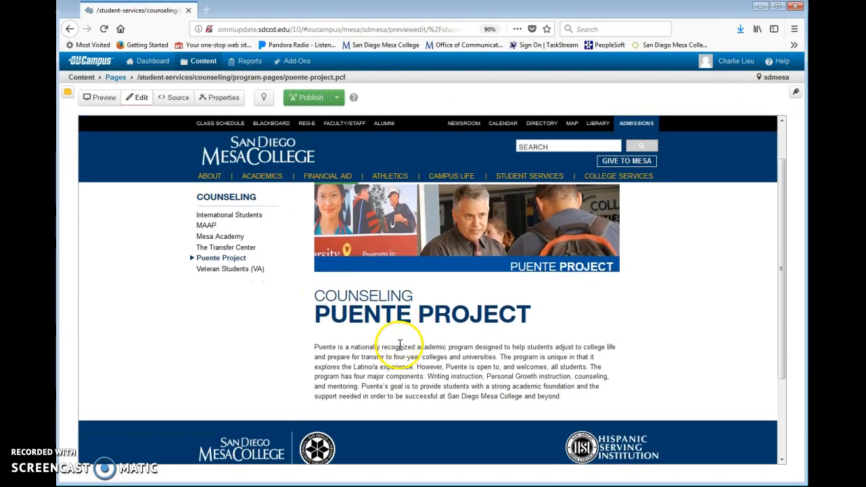
click(342, 232)
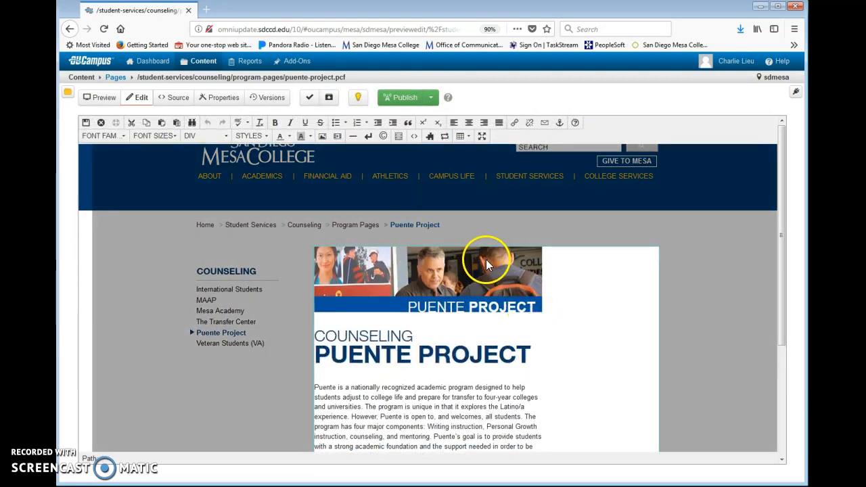
scroll(481, 284, down, 5)
click(481, 299)
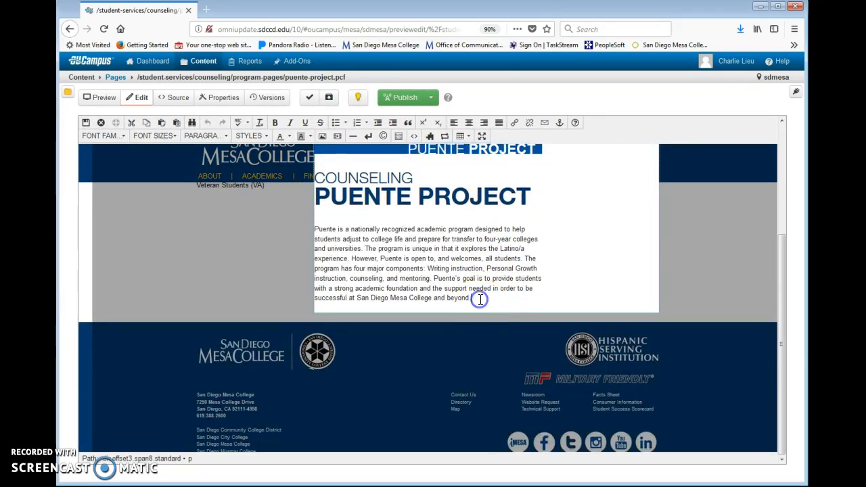
key(Return)
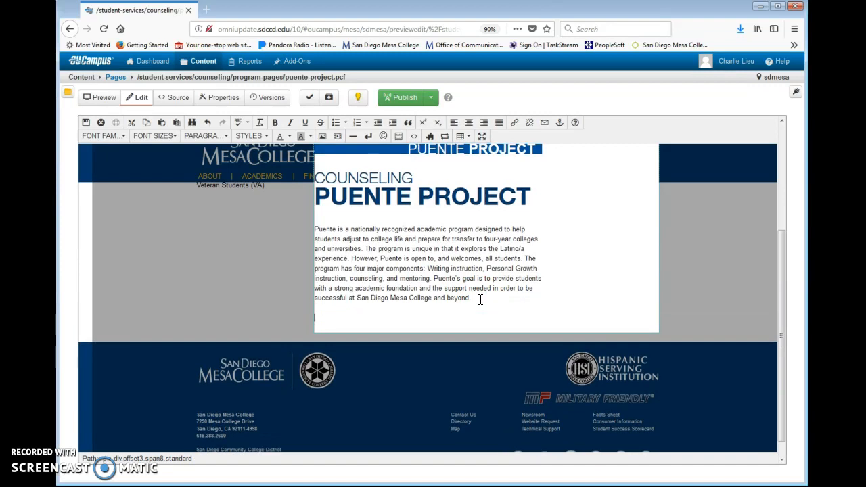
click(445, 138)
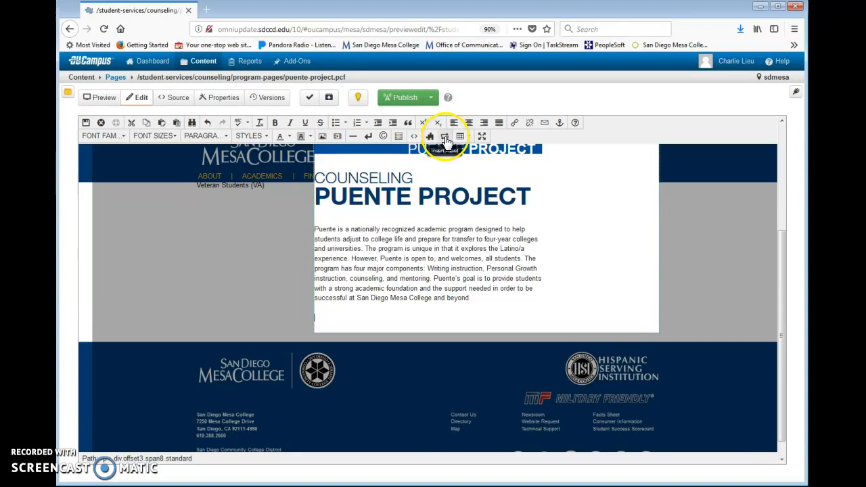
click(445, 138)
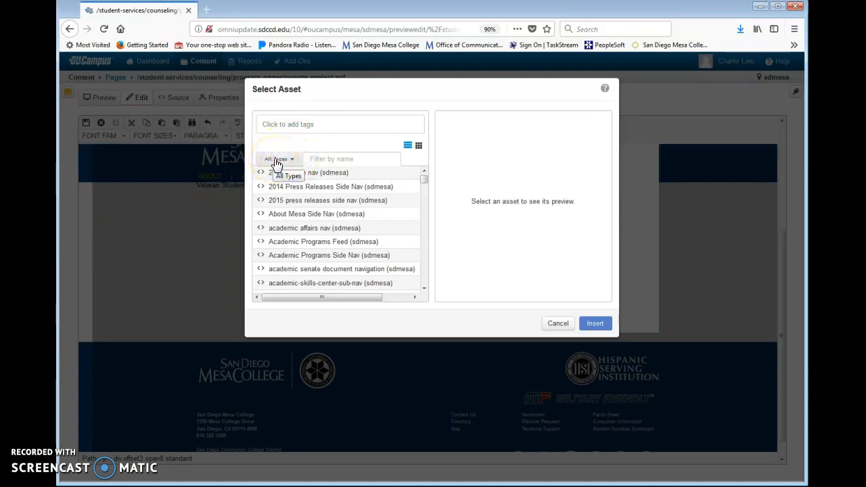
Step: Filter the asset list to Form and insert Test form #1 below the intro paragraph
click(294, 162)
click(296, 242)
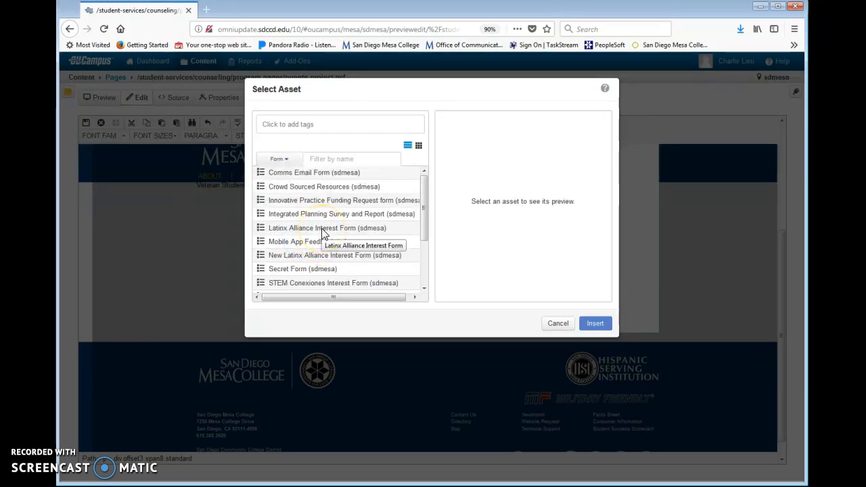
scroll(322, 233, down, 3)
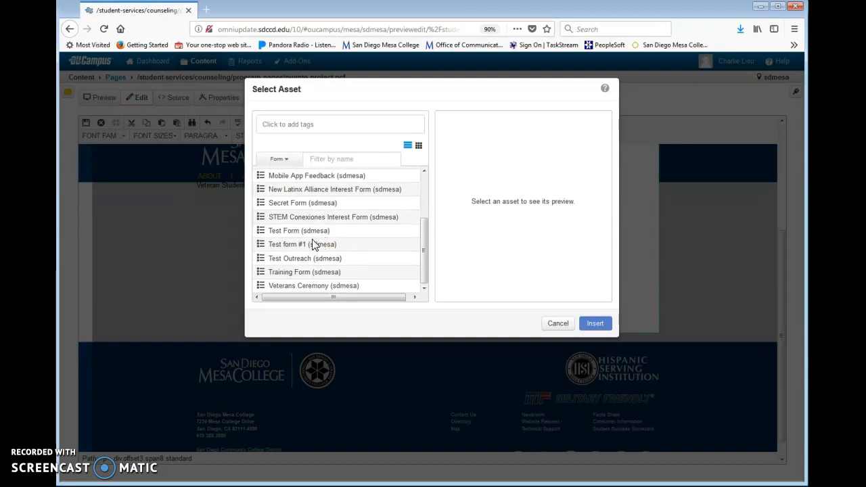
click(312, 245)
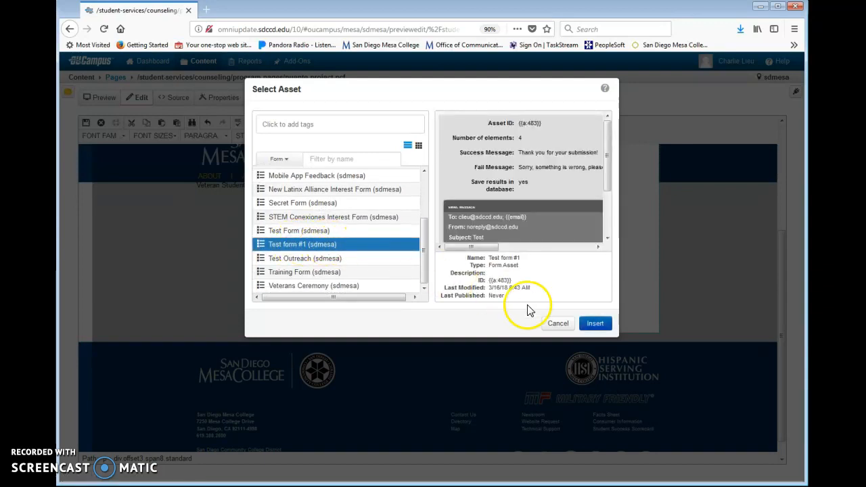
click(593, 325)
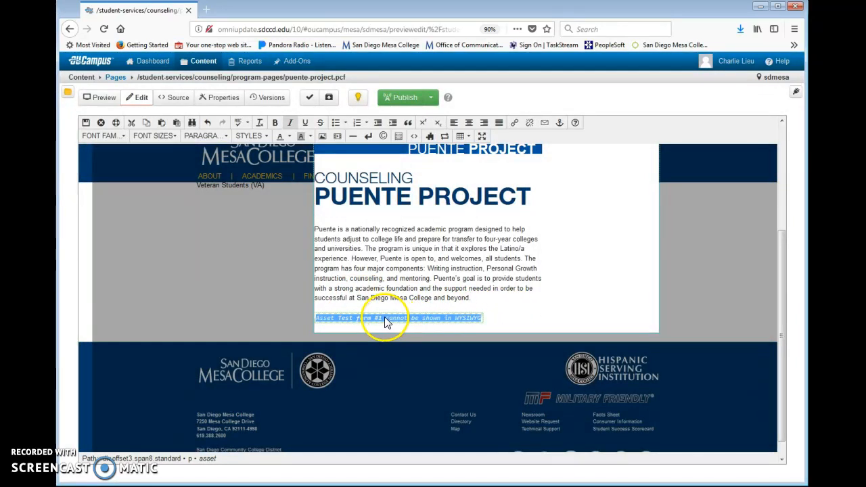
Step: Save and exit the Puente Project page editor, then check the embedded form in the preview
click(87, 124)
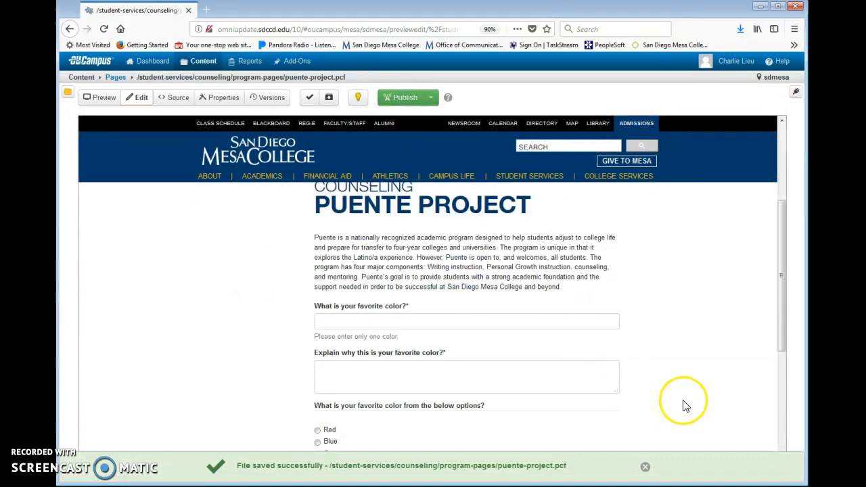
scroll(682, 406, down, 1)
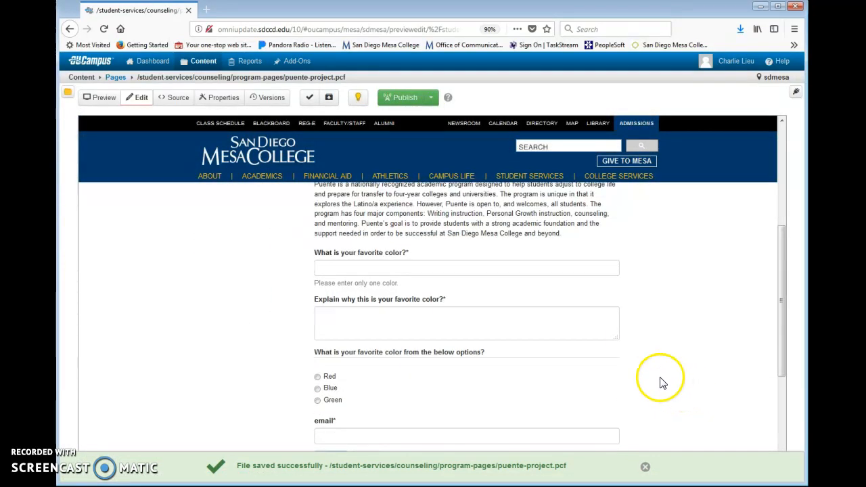
scroll(660, 381, up, 1)
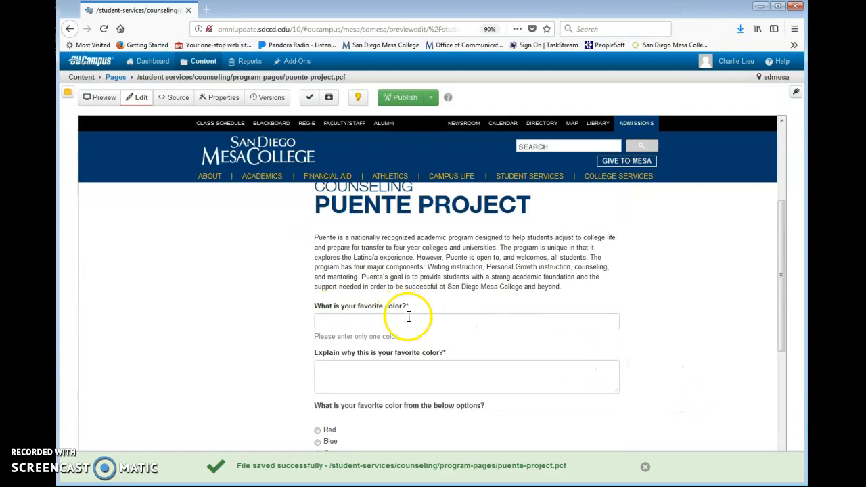
scroll(465, 343, down, 3)
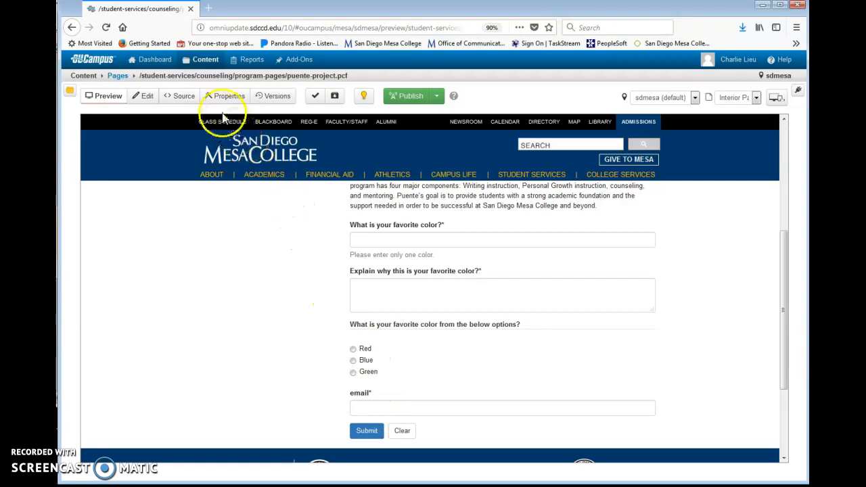
mouse_move(205, 68)
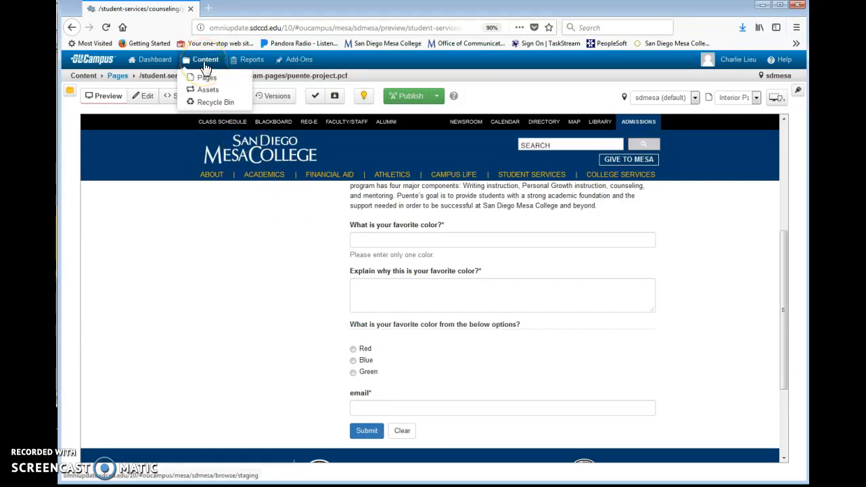
Step: Filter the Assets list to Form and open Test form #1's Form Submissions review
click(208, 90)
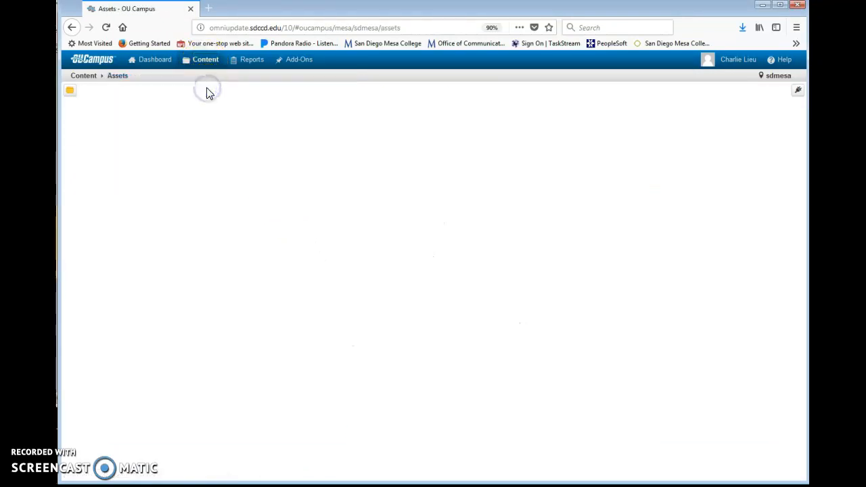
click(250, 99)
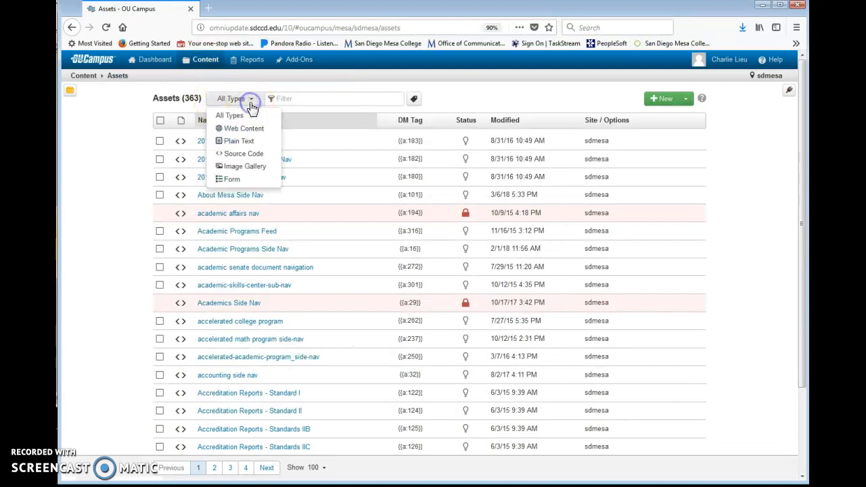
click(238, 180)
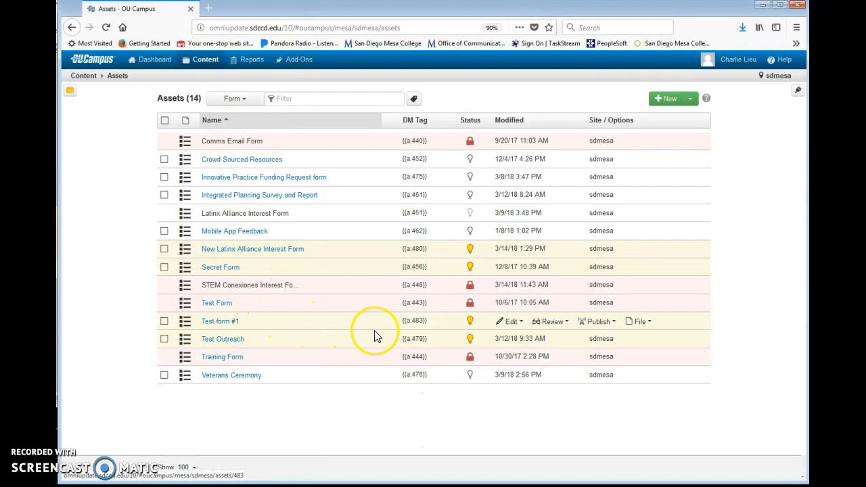
click(538, 326)
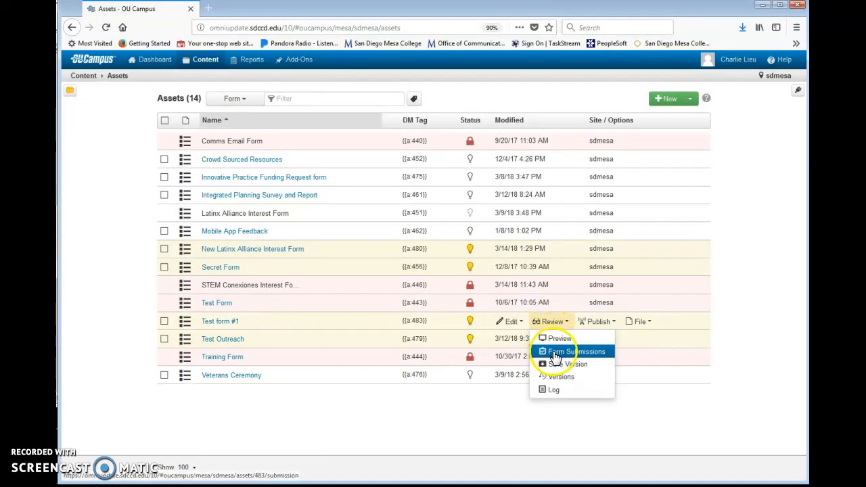
click(574, 352)
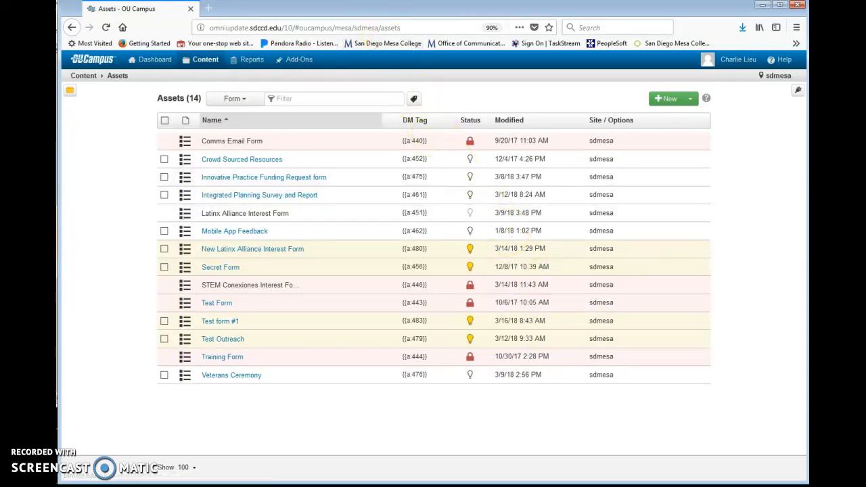